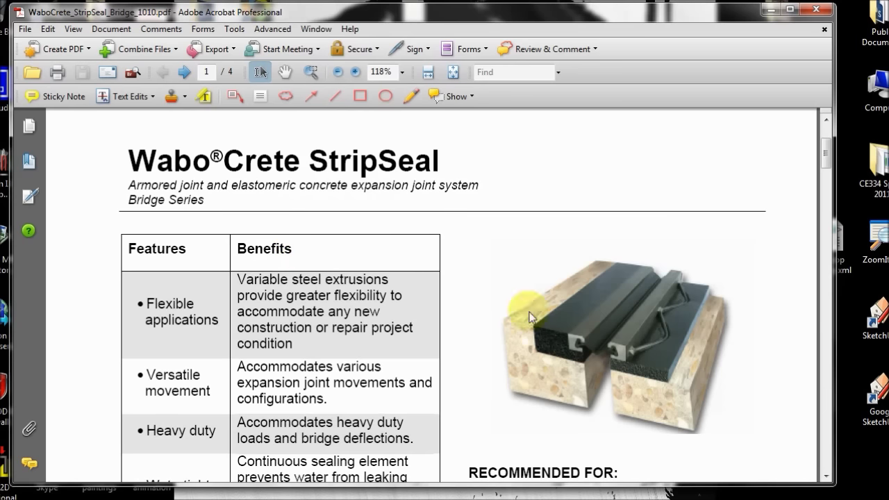
Scroll the WaboCrete brochure to page 2's technical data and steel edge member profiles A and E
scroll(734, 363, "up", 1, "ctrl")
scroll(729, 368, "up", 3, "ctrl")
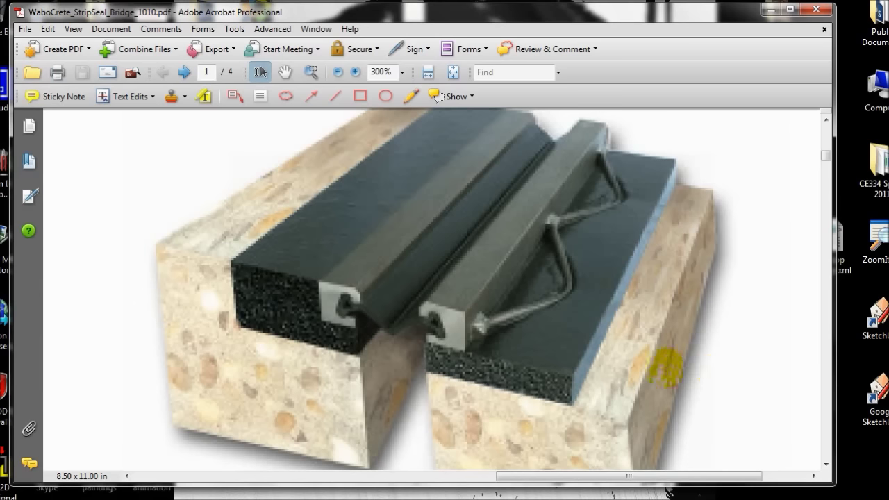
scroll(649, 366, "down", 1, "ctrl")
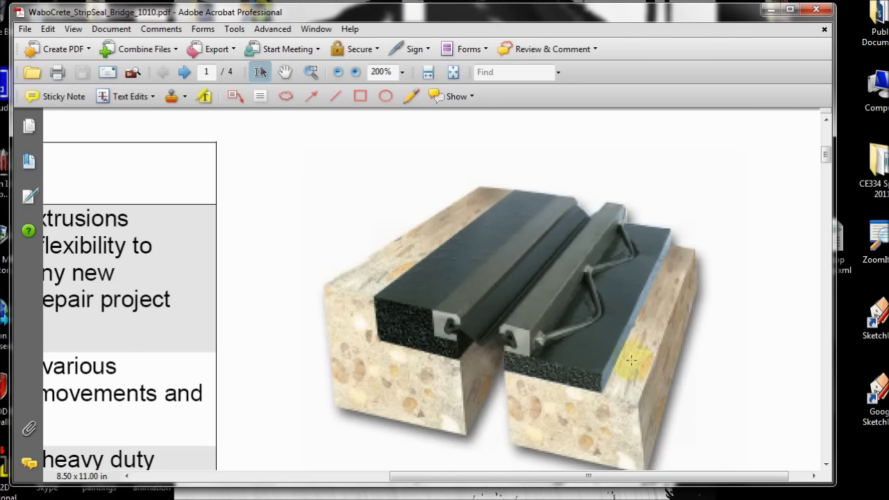
scroll(631, 359, "down", 2, "ctrl")
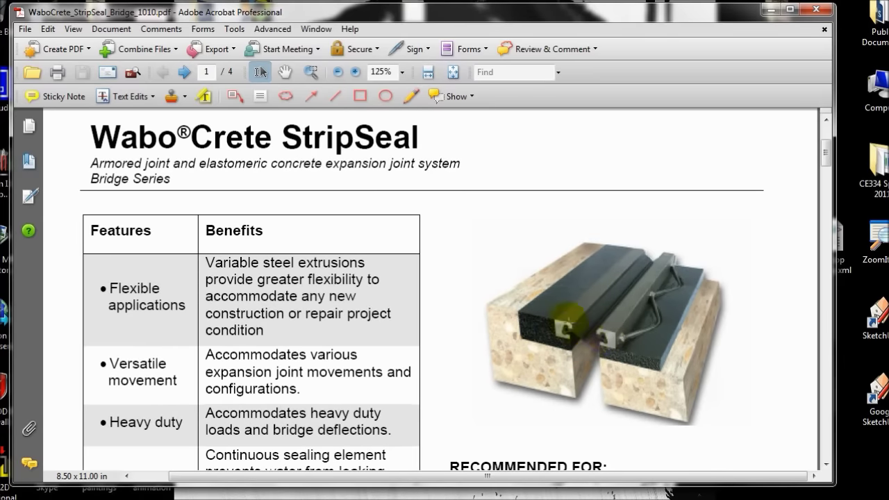
scroll(566, 324, "down", 4)
scroll(486, 284, "down", 5)
scroll(366, 232, "down", 7)
scroll(327, 304, "down", 5)
scroll(330, 309, "down", 5)
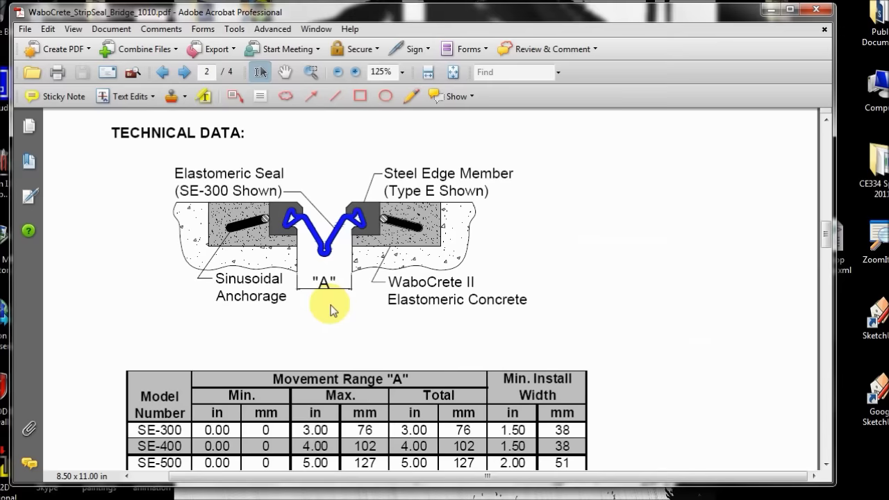
scroll(276, 214, "up", 4, "ctrl")
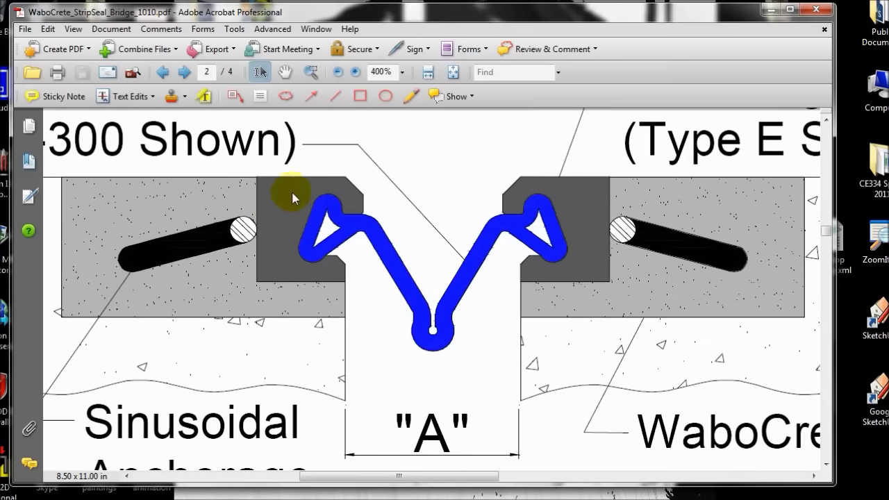
scroll(403, 277, "down", 2)
scroll(417, 285, "up", 2)
scroll(409, 287, "down", 4, "ctrl")
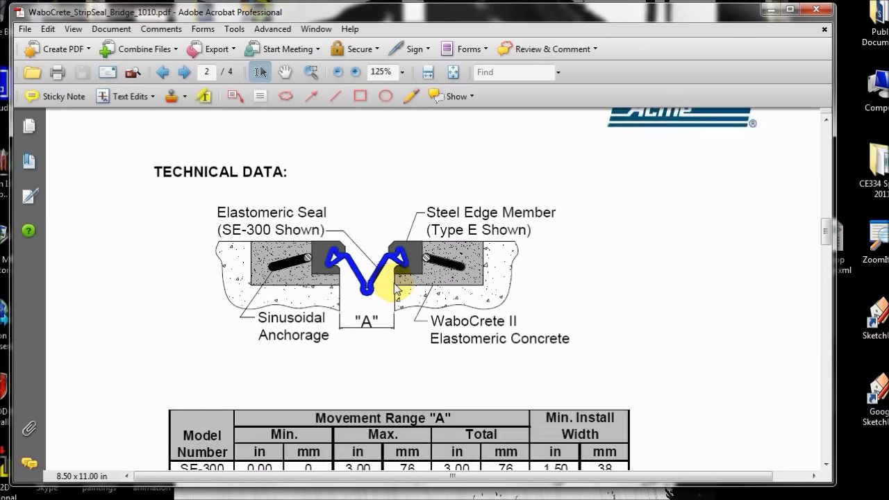
scroll(394, 285, "down", 2)
scroll(395, 263, "down", 8)
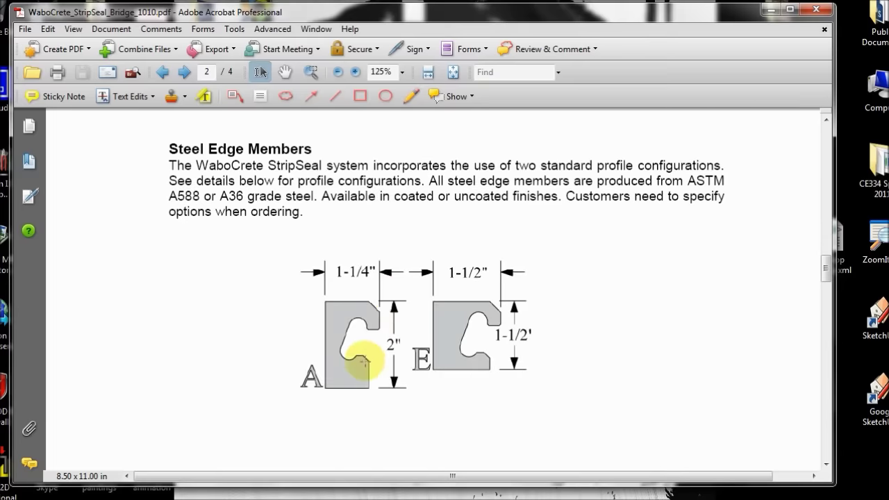
scroll(355, 357, "down", 1)
scroll(356, 347, "up", 3, "ctrl")
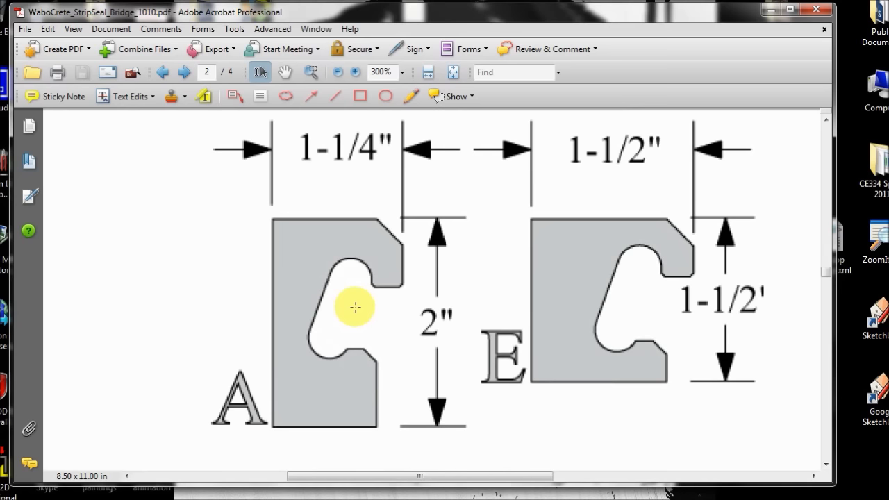
scroll(347, 291, "down", 1)
scroll(306, 285, "down", 1, "ctrl")
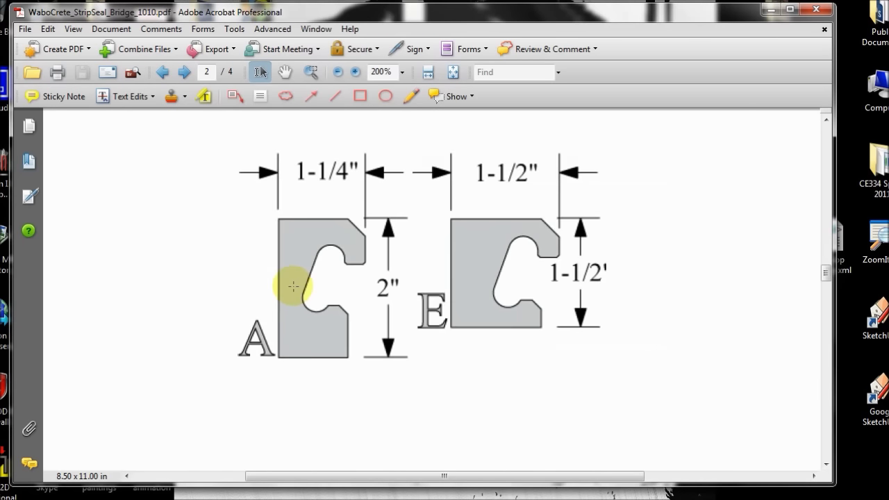
scroll(293, 286, "down", 2, "ctrl")
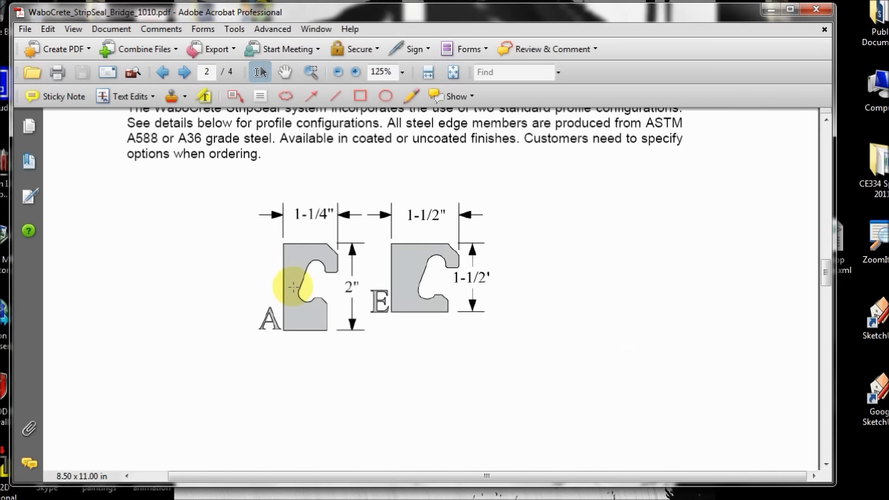
Close the brochure and delete the default person figure from the SketchUp scene
left_click(817, 11)
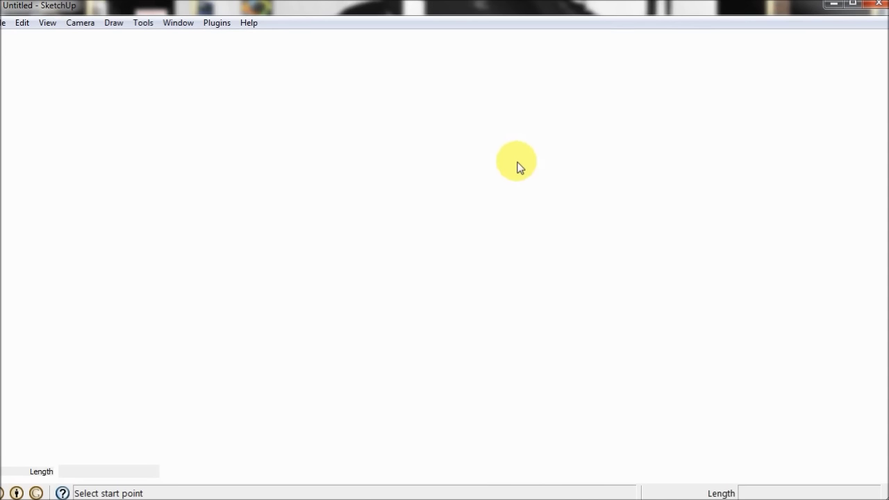
key("space")
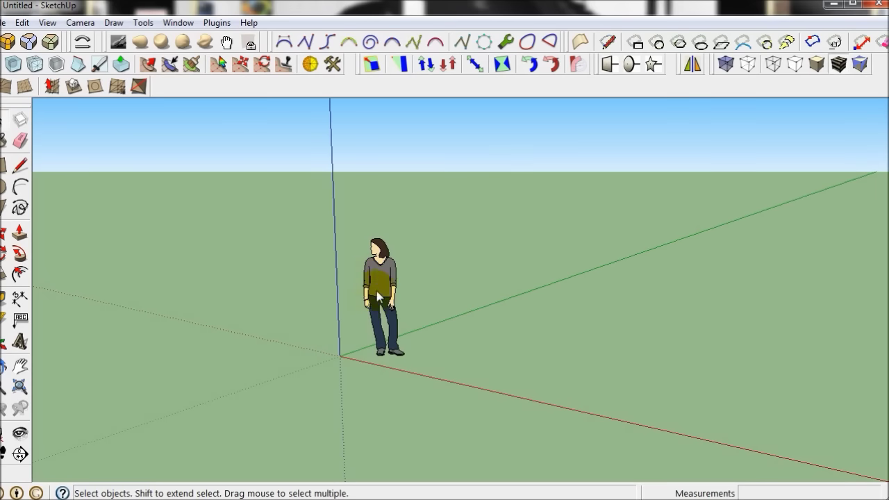
left_click(378, 278)
key("Delete")
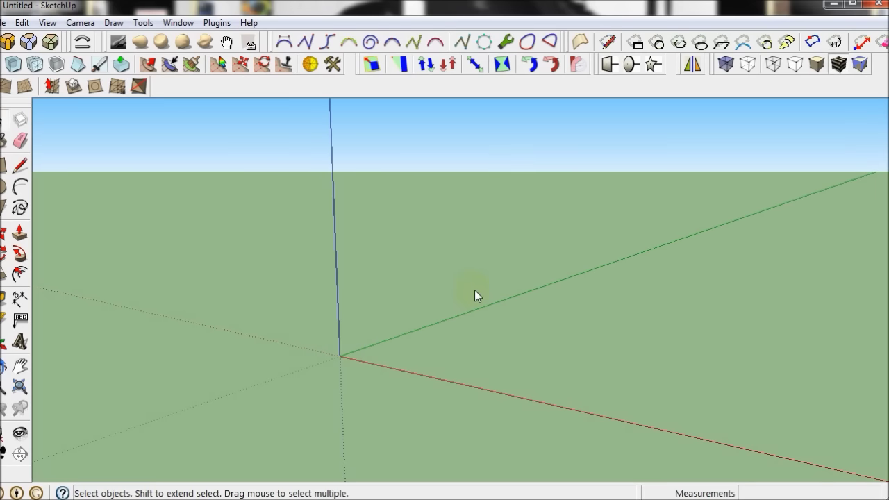
scroll(356, 361, "up", 1)
scroll(353, 359, "up", 1)
scroll(350, 353, "up", 1)
Import the WaboCrete StripSeal JPEG from the 3dfun folder, anchored at the origin
left_click(6, 23)
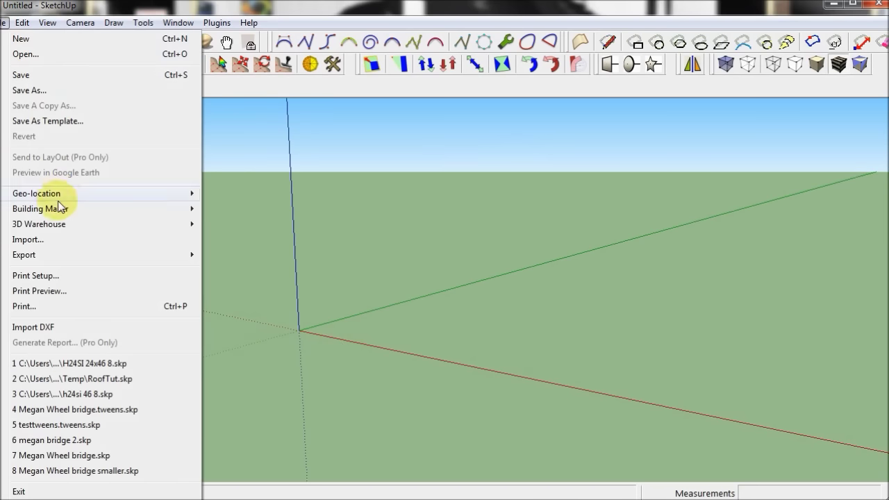
left_click(62, 241)
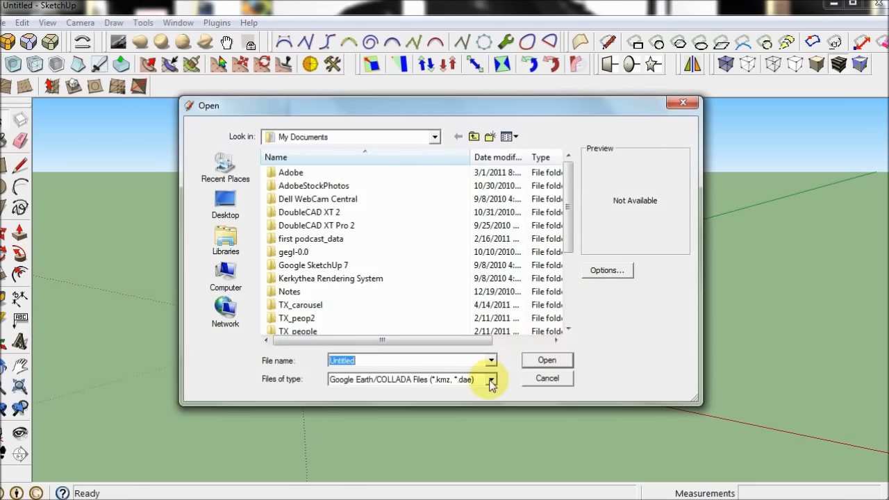
left_click(490, 379)
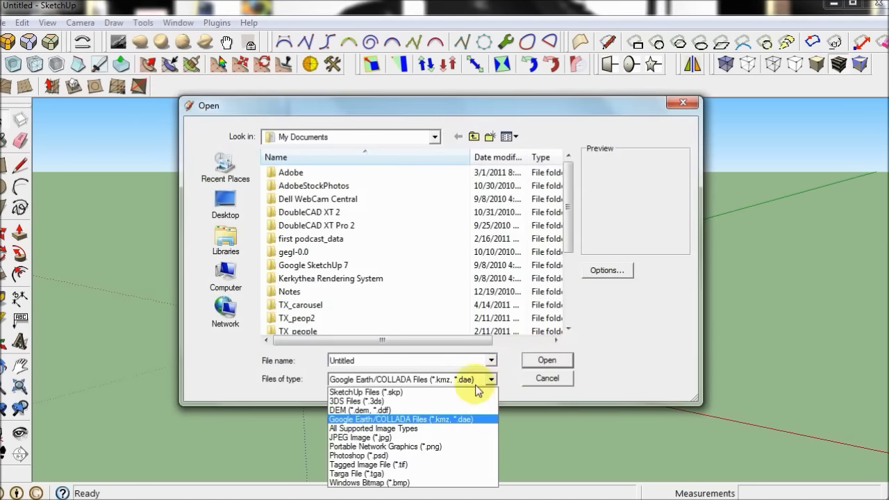
left_click(448, 437)
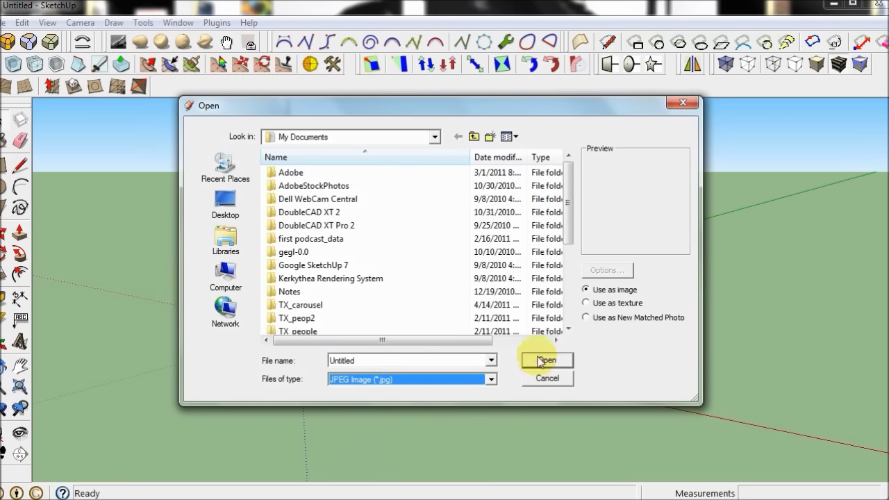
left_click(435, 137)
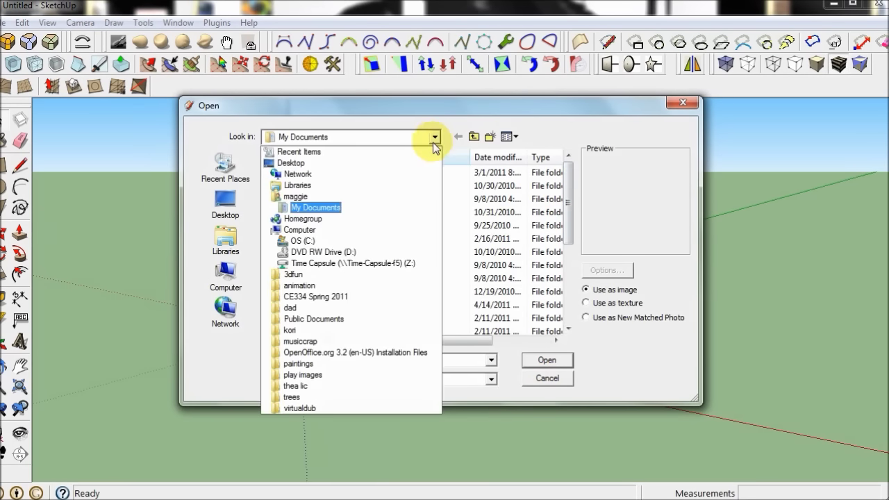
left_click(353, 276)
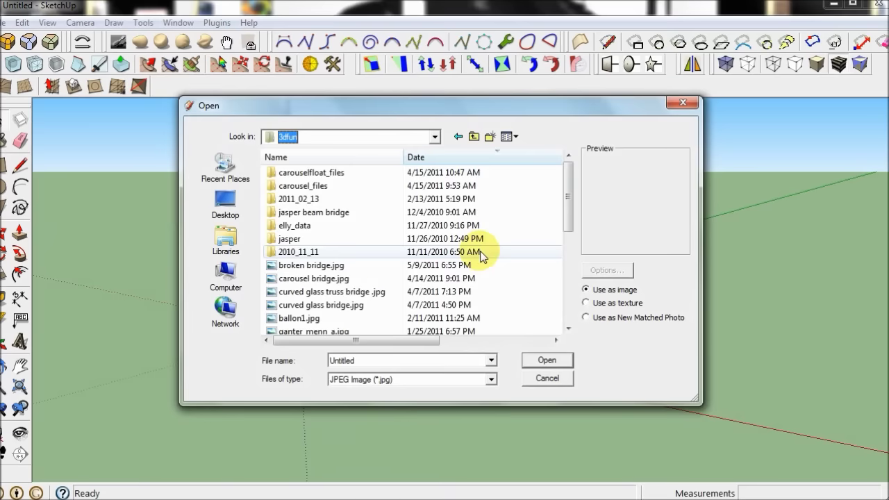
left_click_drag(569, 179, 568, 235)
left_click(354, 252)
left_click(538, 365)
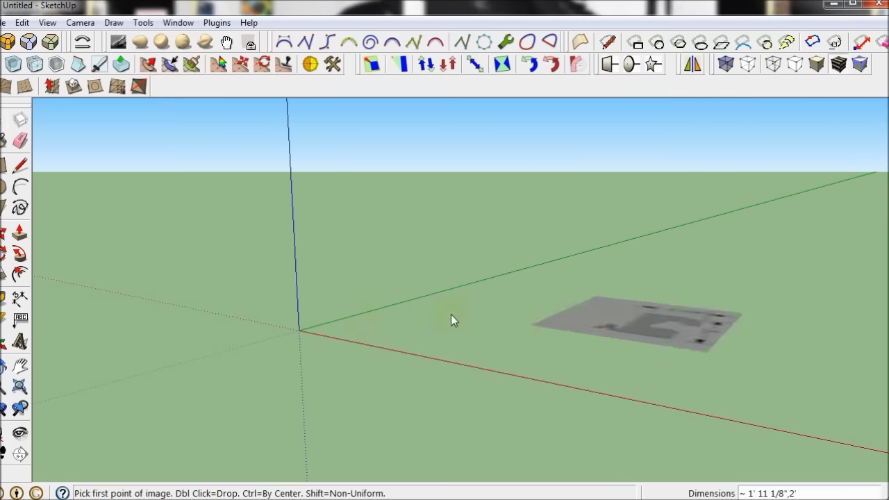
left_click(304, 331)
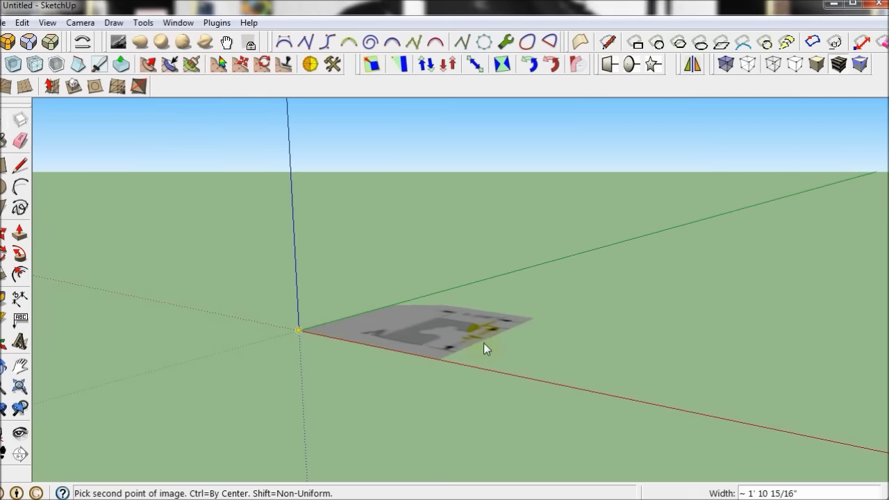
left_click(499, 343)
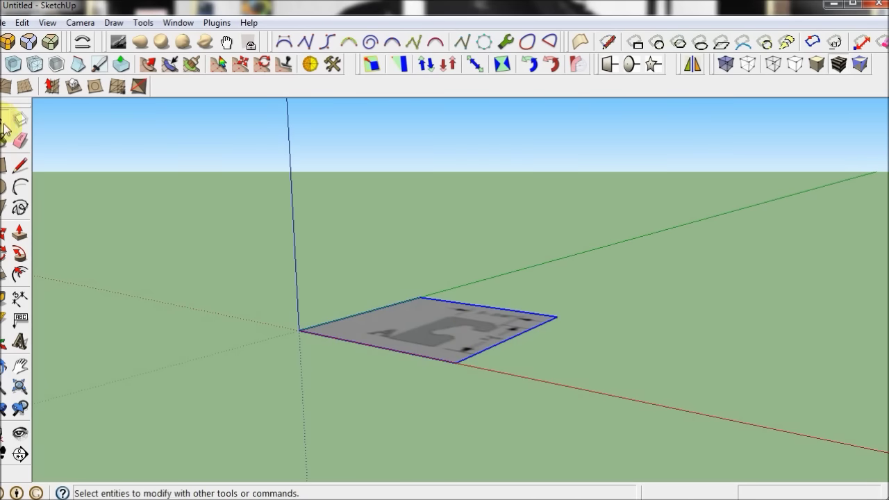
Rotate the imported image 90 degrees about its near corner so it stands upright
middle_click_drag(89, 139, 375, 425)
scroll(363, 371, "up", 3)
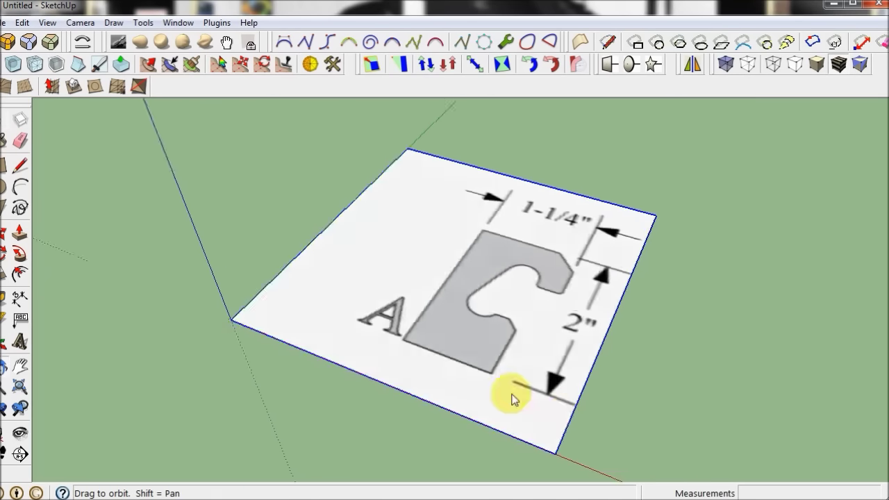
middle_click_drag(363, 370, 258, 264)
scroll(318, 222, "down", 3)
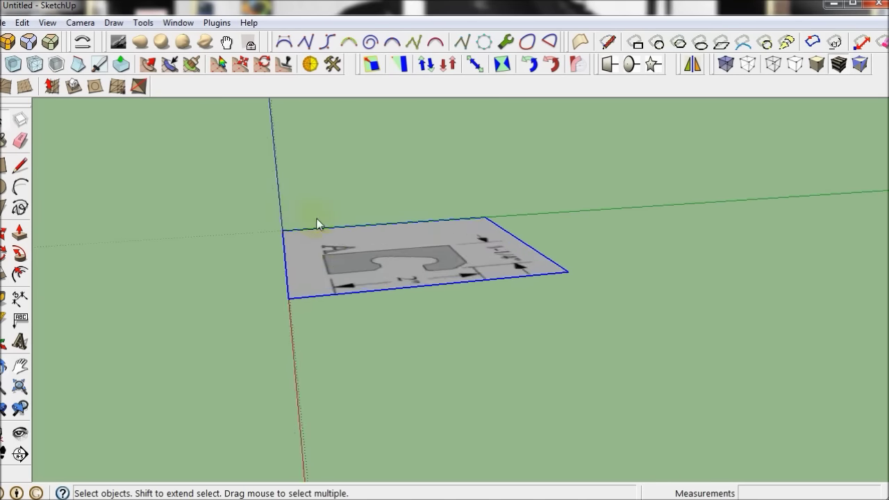
left_click(3, 255)
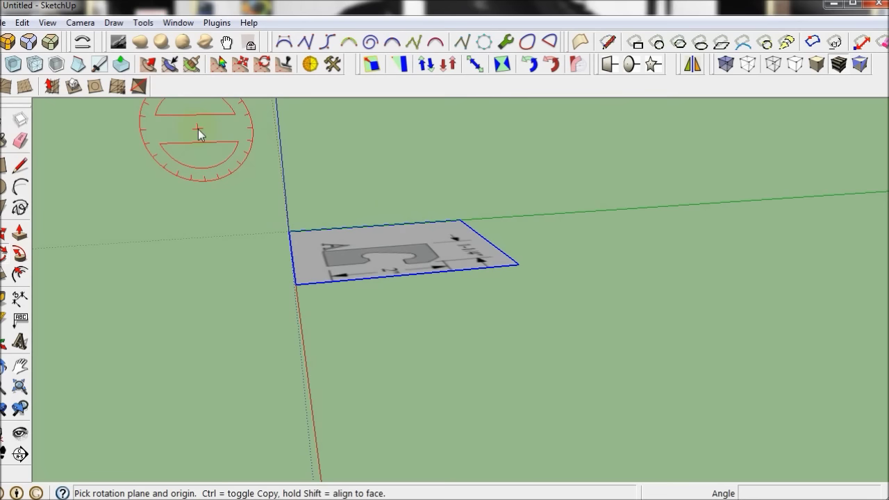
left_click(305, 283)
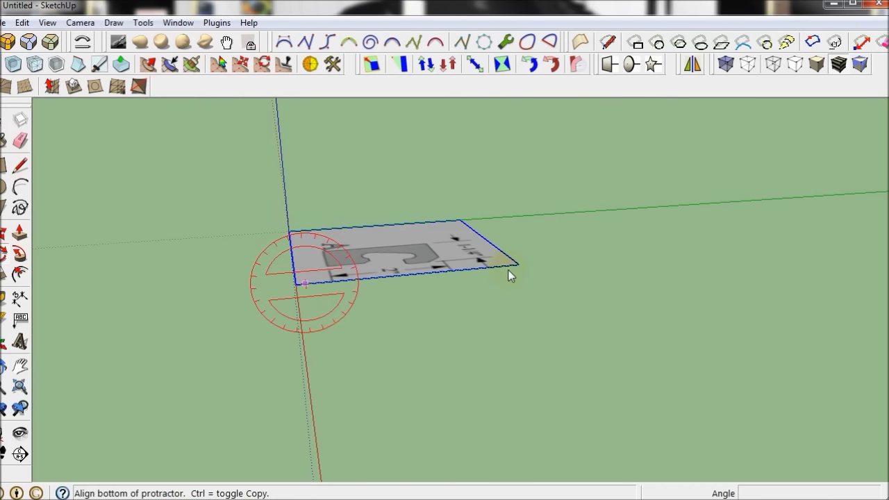
left_click(519, 266)
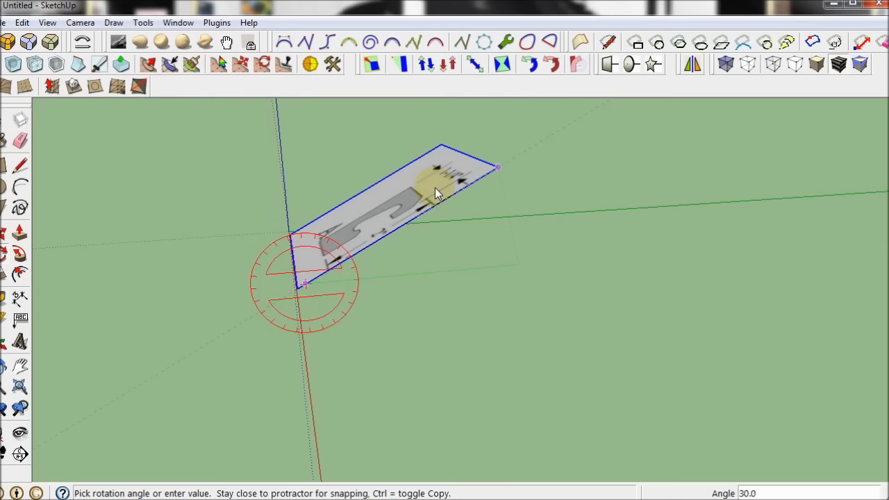
left_click(299, 186)
left_click(299, 186)
left_click(20, 119)
middle_click_drag(192, 243, 560, 222)
Face the drawing in Parallel Projection and zoom in on the C-shaped profile
scroll(461, 244, "down", 2)
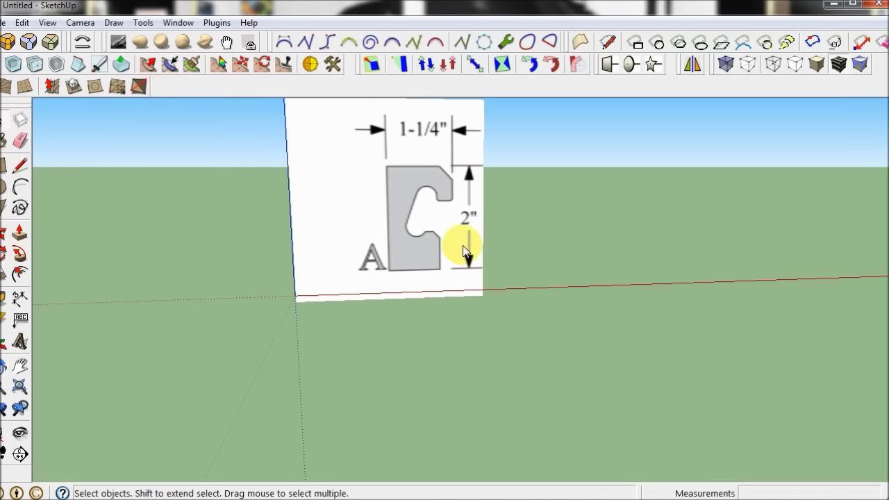
scroll(449, 171, "up", 3)
scroll(449, 171, "up", 2)
mouse_move(430, 216)
middle_mouse_down()
mouse_move(407, 193)
mouse_move(412, 166)
middle_mouse_up()
left_click(80, 22)
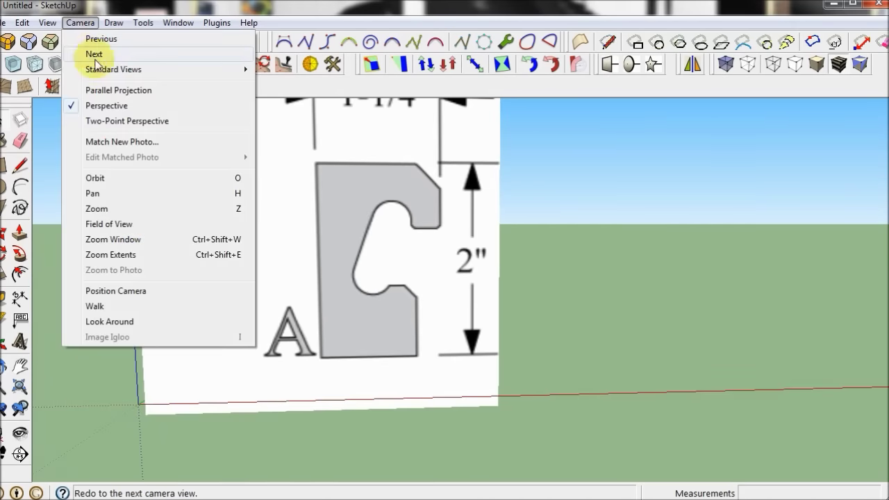
left_click(83, 89)
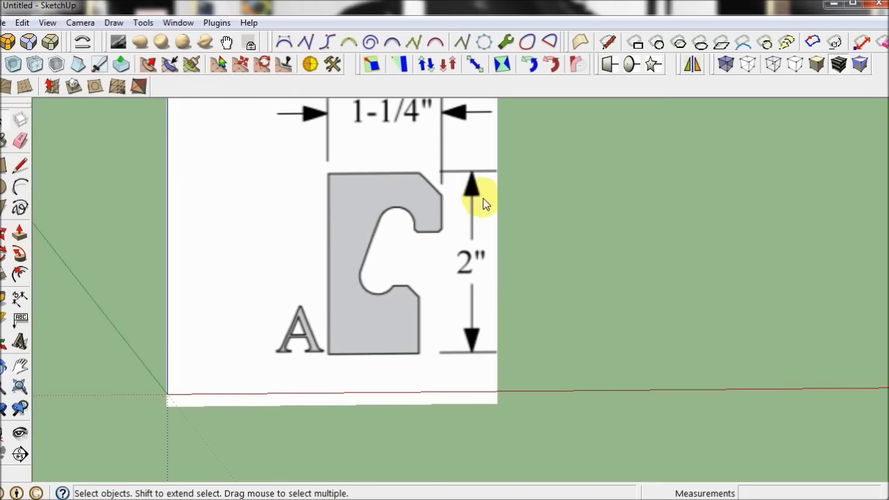
scroll(386, 182, "up", 1)
scroll(374, 243, "up", 2)
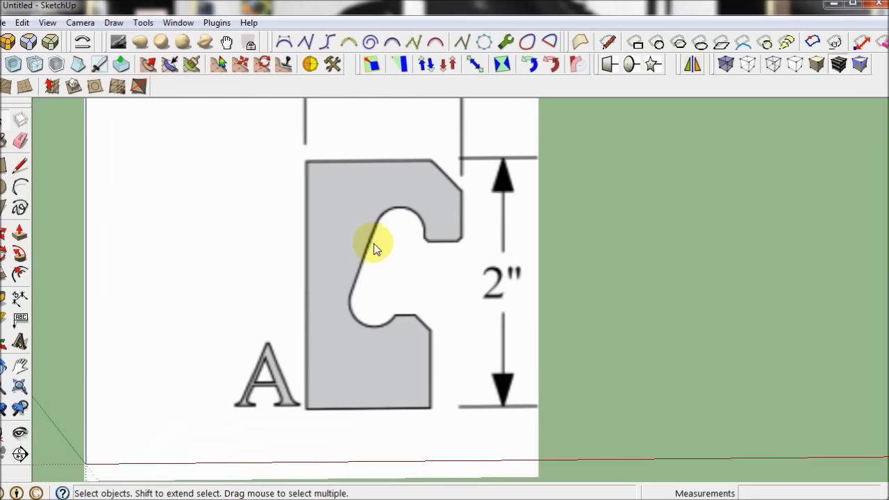
scroll(365, 254, "up", 1)
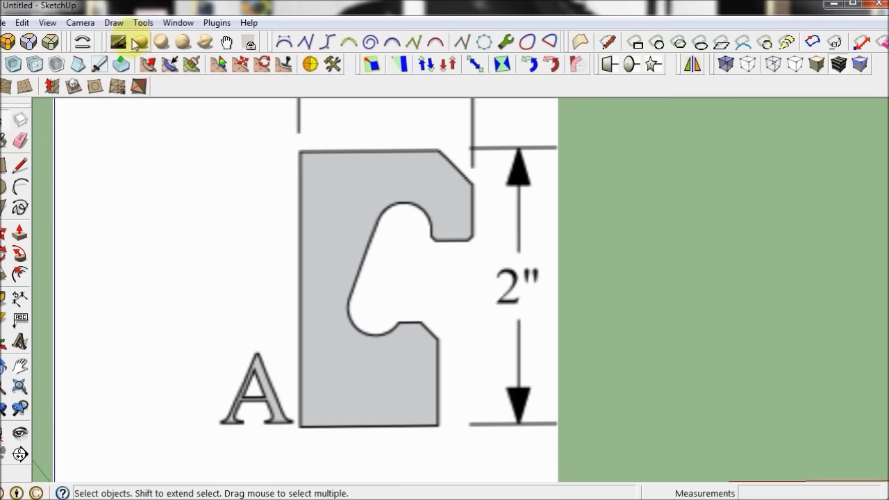
In the Styles edge settings, turn on Profiles with width 3
left_click(174, 23)
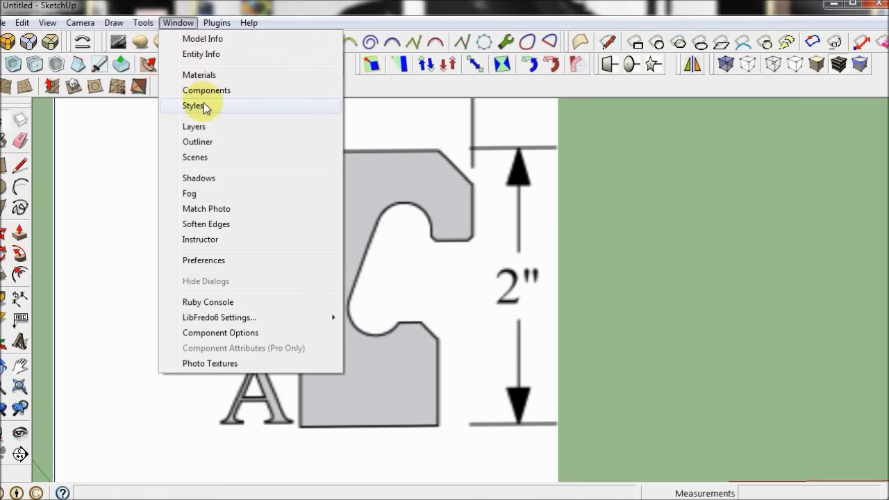
left_click(200, 104)
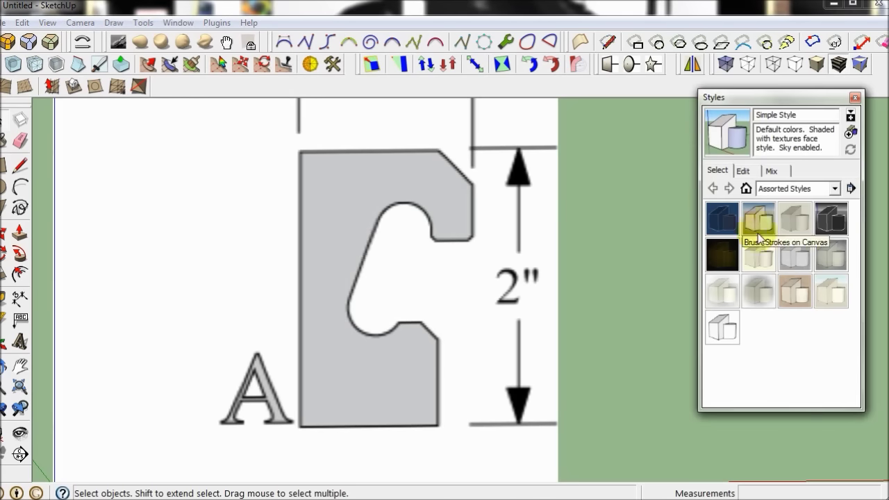
left_click(742, 171)
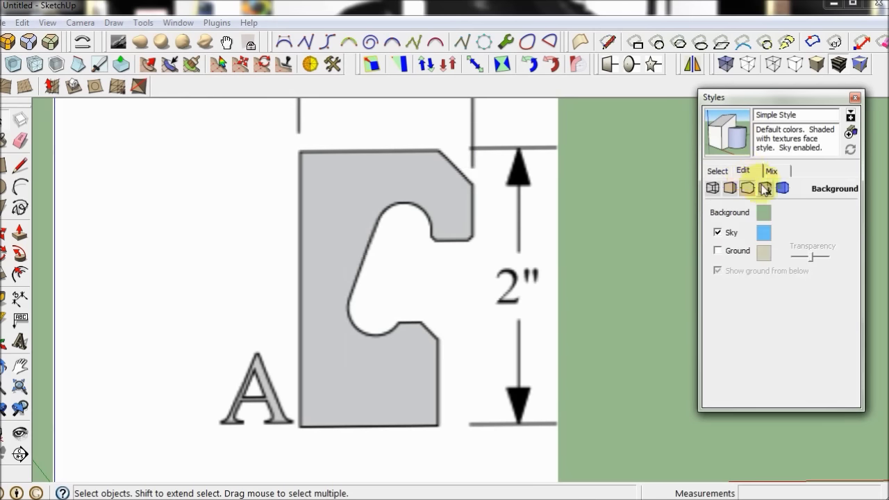
left_click(712, 188)
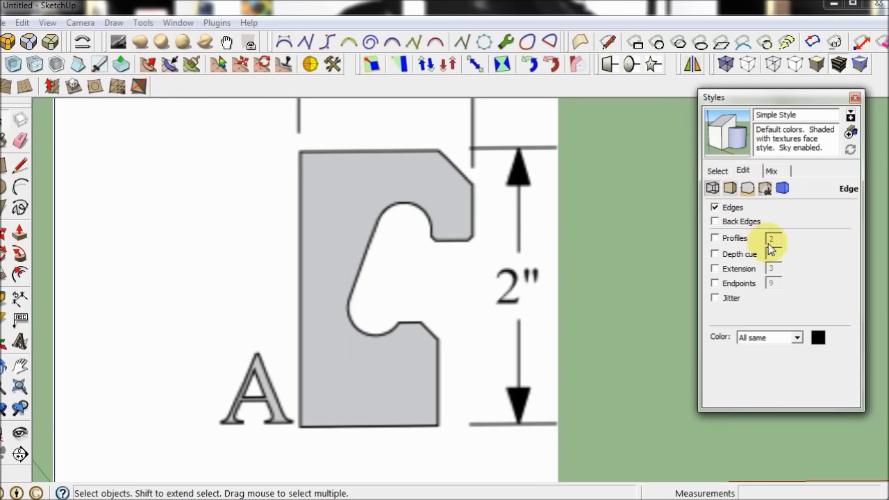
left_click(715, 238)
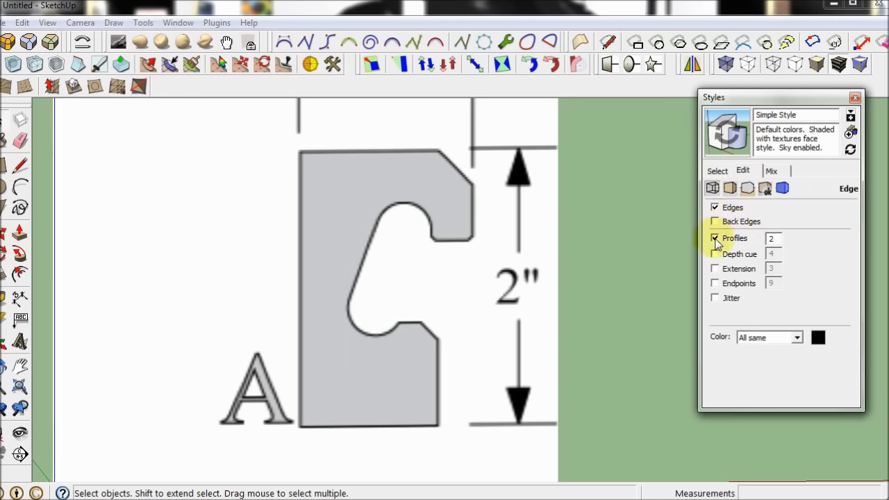
double_click(771, 238)
type("3")
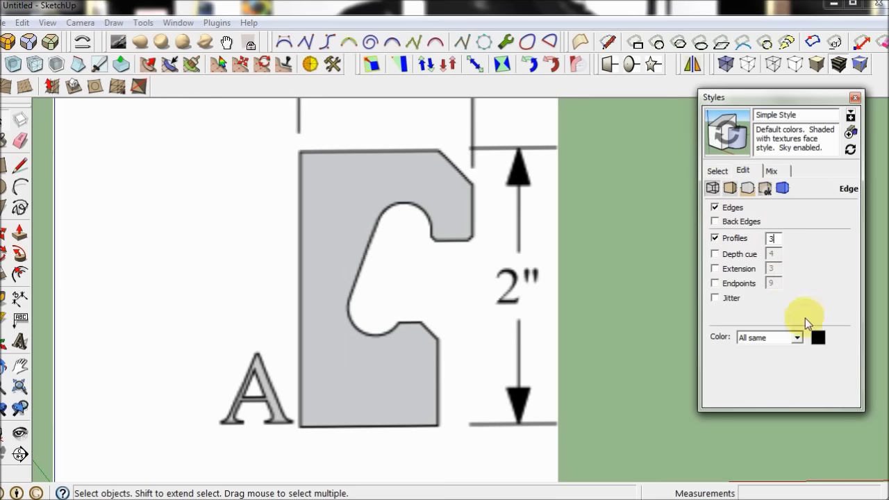
Change the style's edge colour from black to red
left_click(818, 338)
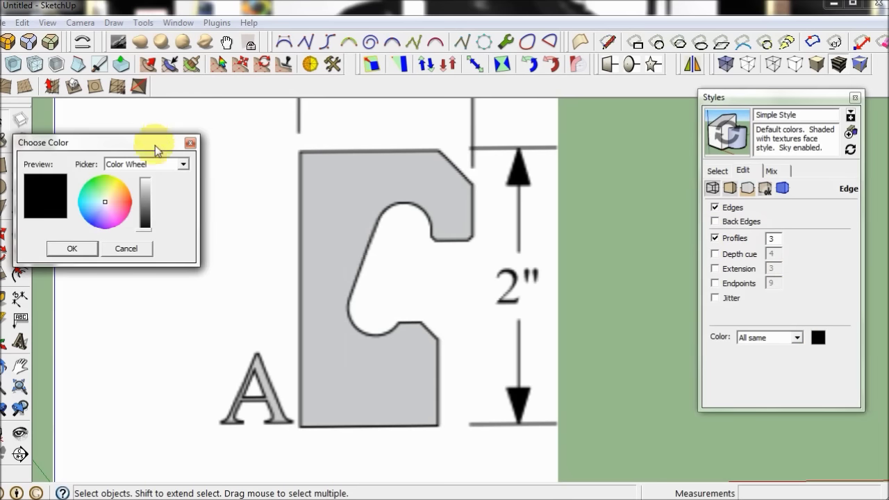
left_click_drag(178, 144, 697, 180)
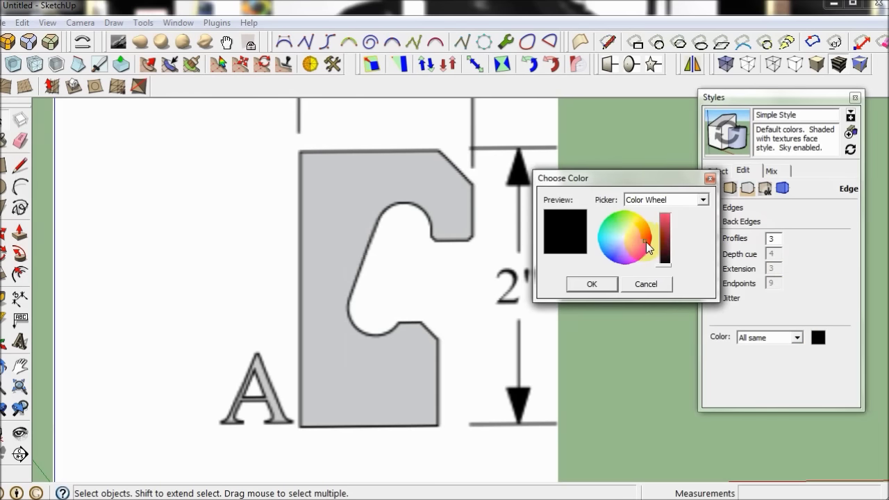
left_click_drag(665, 264, 666, 222)
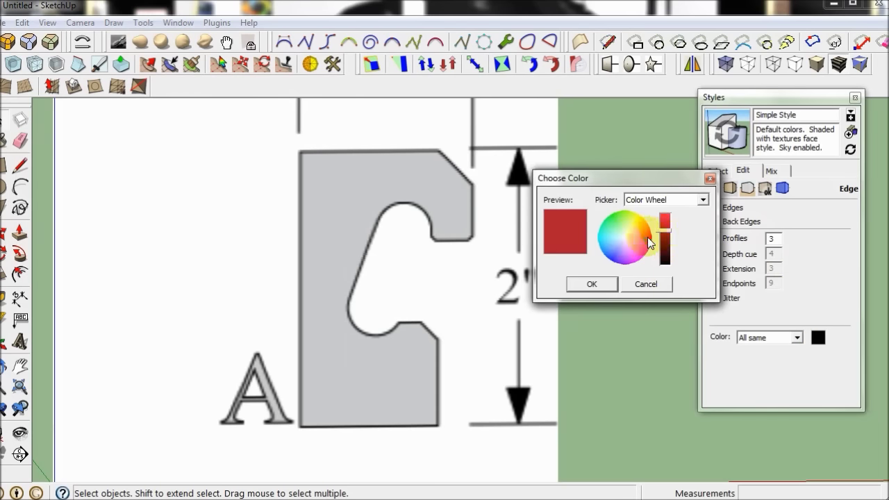
left_click(592, 284)
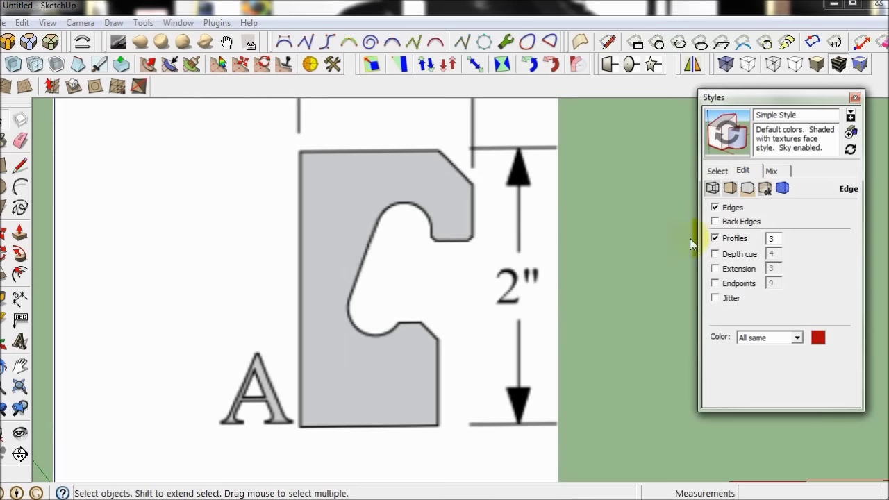
left_click(20, 165)
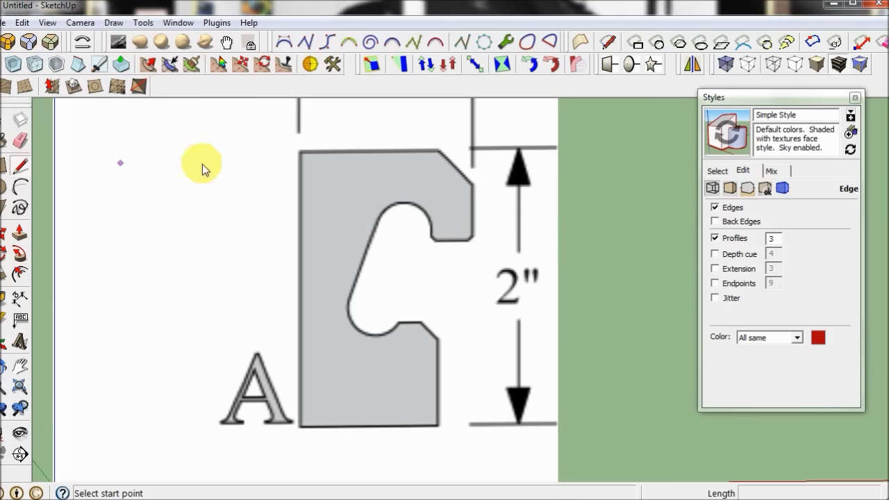
Draw a first trial line along the chamfer, then zoom in closer on the profile
left_click(472, 186)
left_click(440, 150)
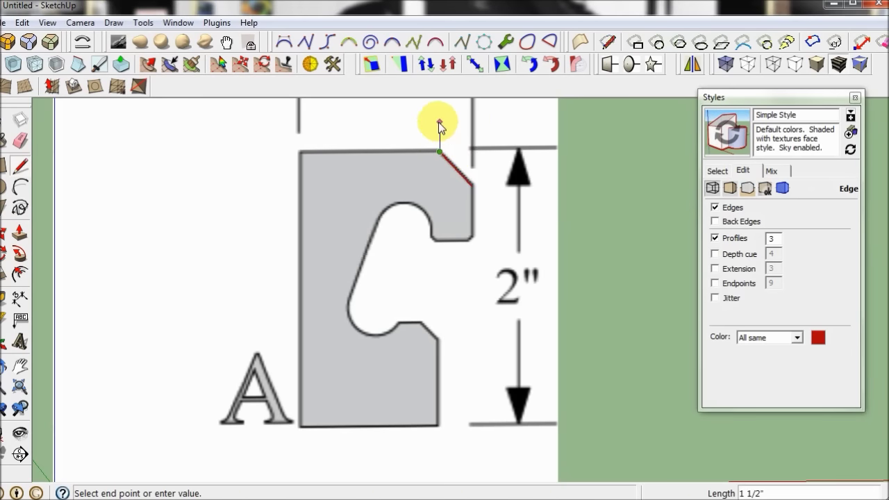
left_click(439, 123)
left_click(3, 127)
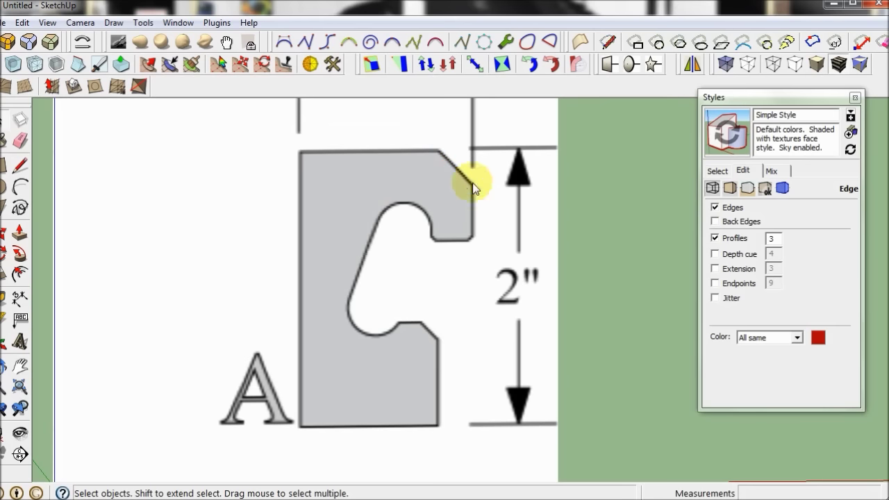
scroll(453, 179, "up", 1)
scroll(448, 151, "up", 1)
scroll(453, 154, "up", 1)
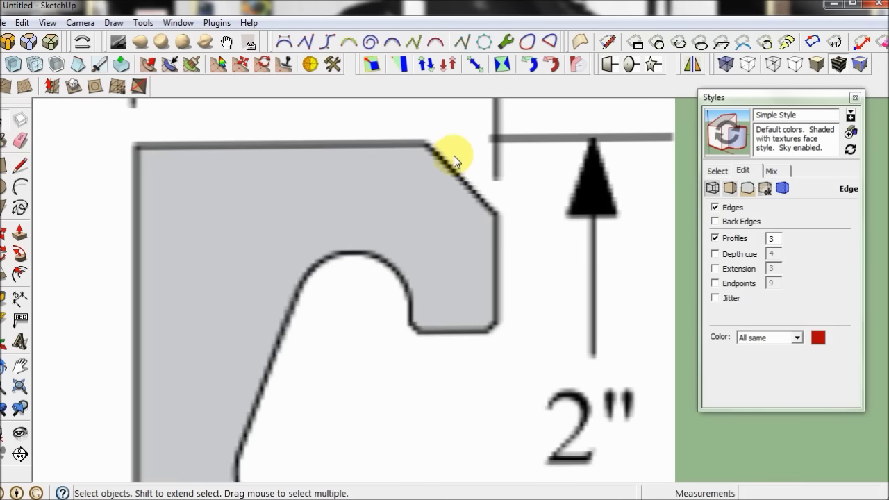
Trace the top-right chamfer and the top edge to the left corner
left_click(20, 166)
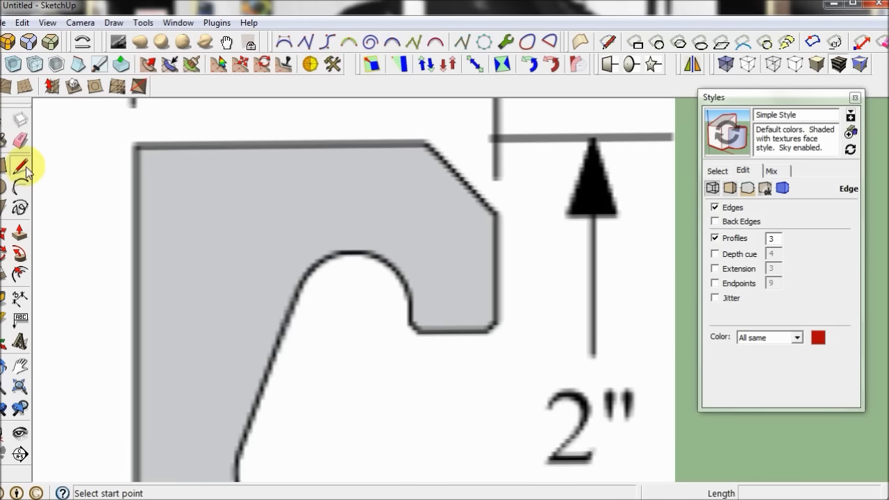
left_click(494, 215)
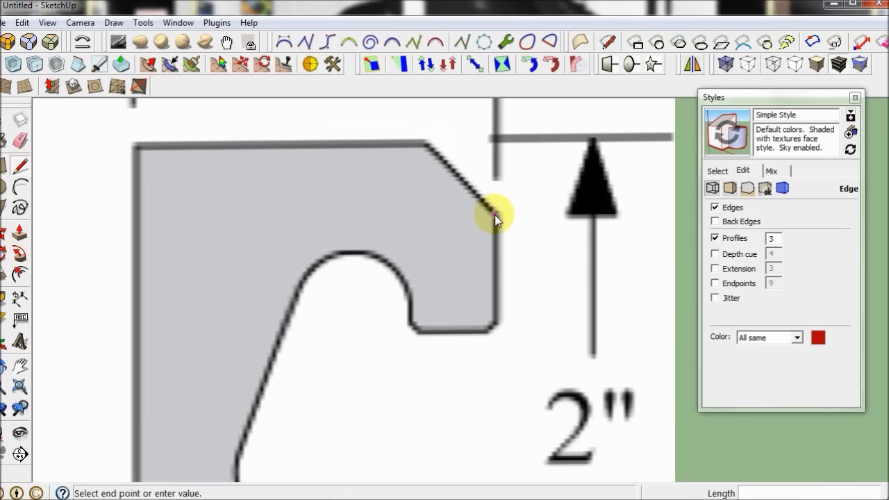
left_click(425, 144)
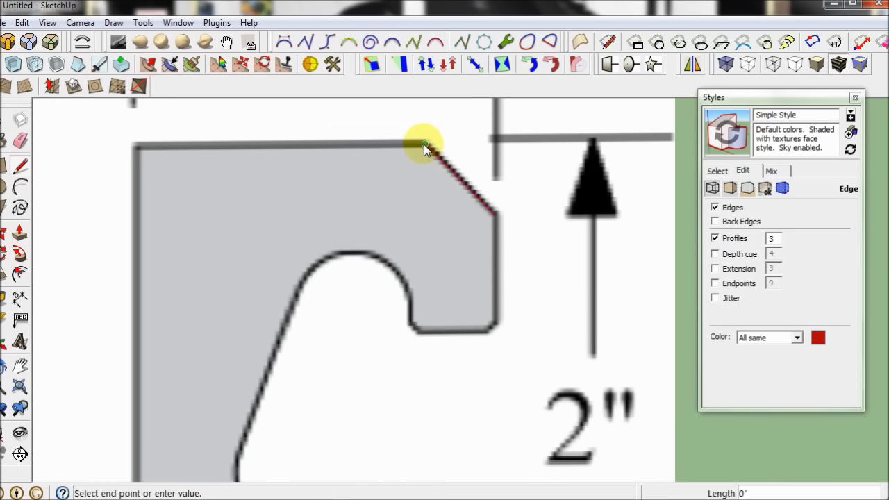
left_click(159, 151)
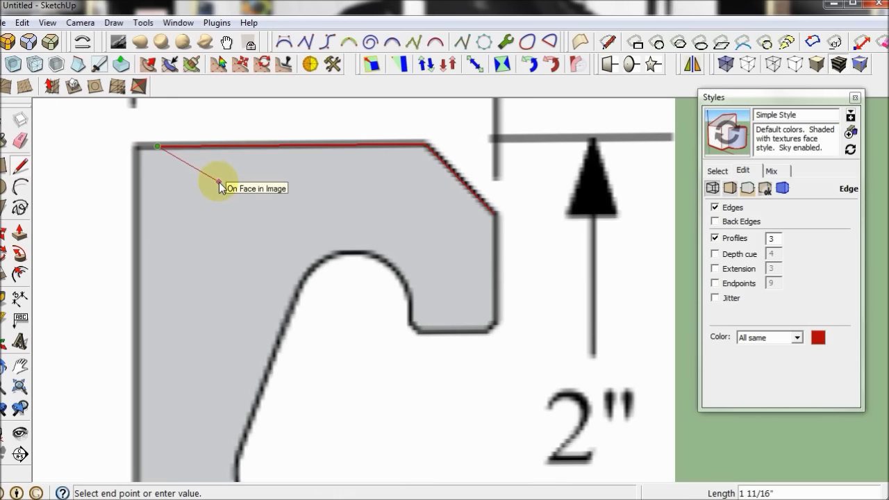
key("Escape")
Trace the right vertical edge down to the notch, the notch diagonal, bottom and left side
left_click(493, 214)
left_click(494, 320)
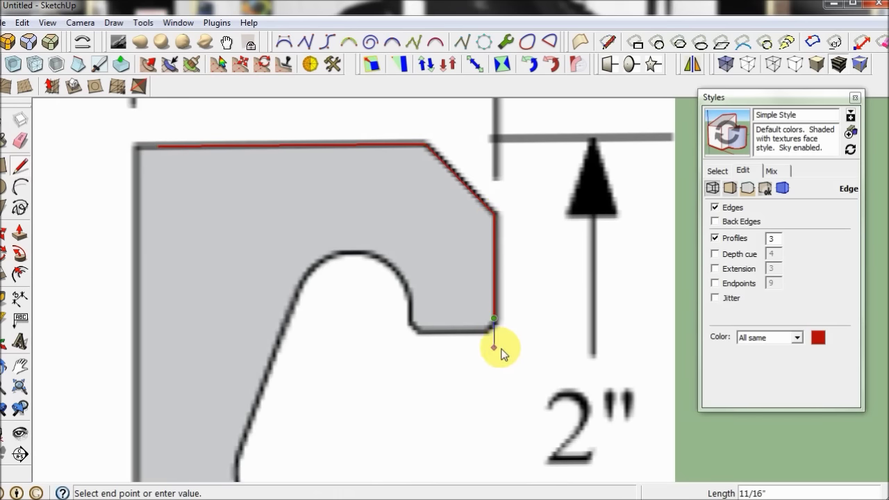
scroll(493, 327, "up", 3)
scroll(490, 326, "up", 2)
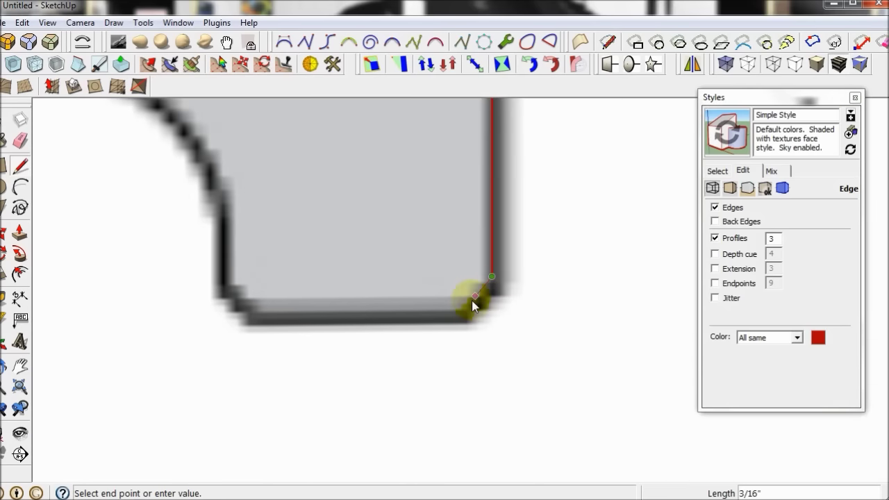
left_click(467, 311)
left_click(252, 312)
left_click(218, 287)
left_click(217, 211)
key("Escape")
Trace the notch's short top edge and the chamfer segment to the right corner
scroll(380, 236, "down", 2)
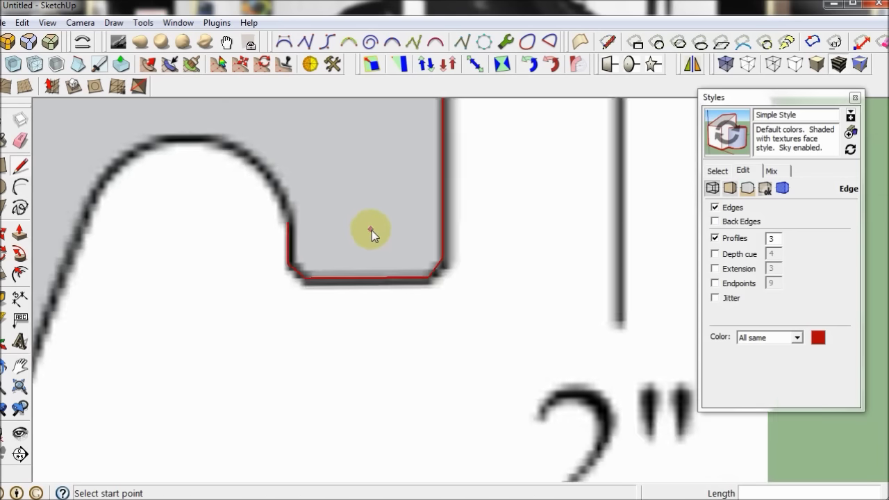
scroll(371, 230, "down", 2)
scroll(358, 219, "down", 2)
scroll(326, 439, "up", 3)
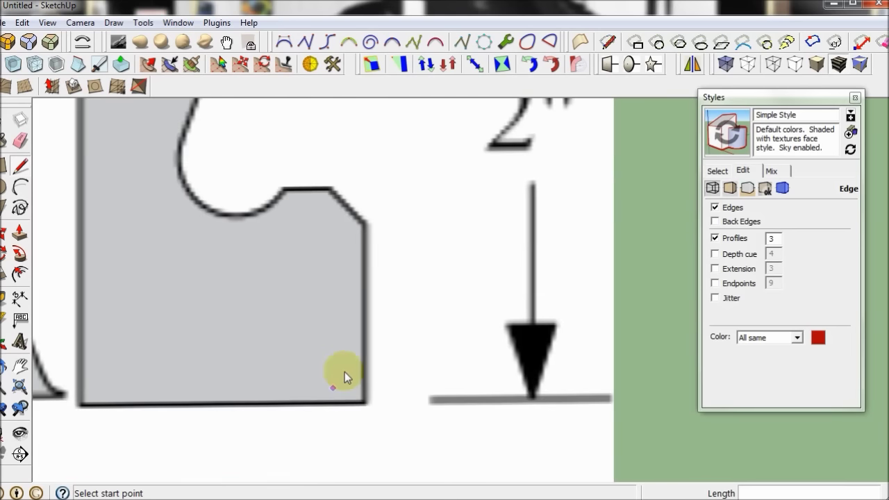
left_click(284, 189)
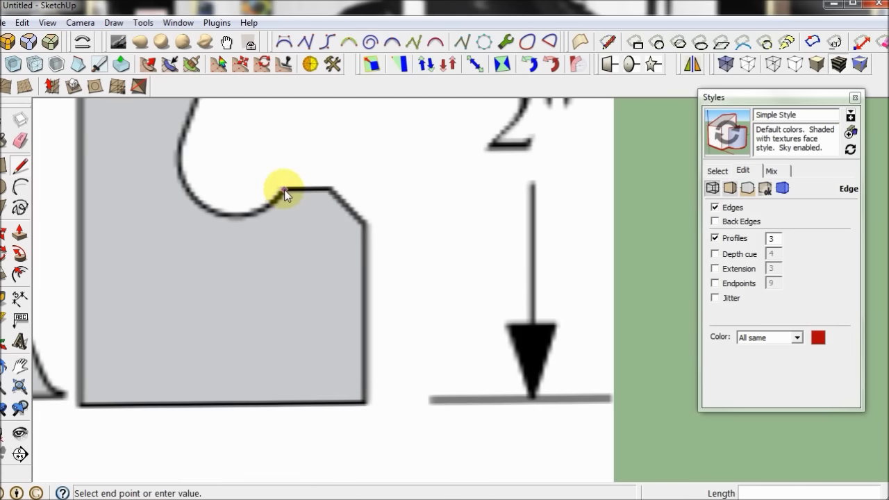
left_click(329, 190)
scroll(366, 223, "up", 2)
scroll(369, 223, "up", 2)
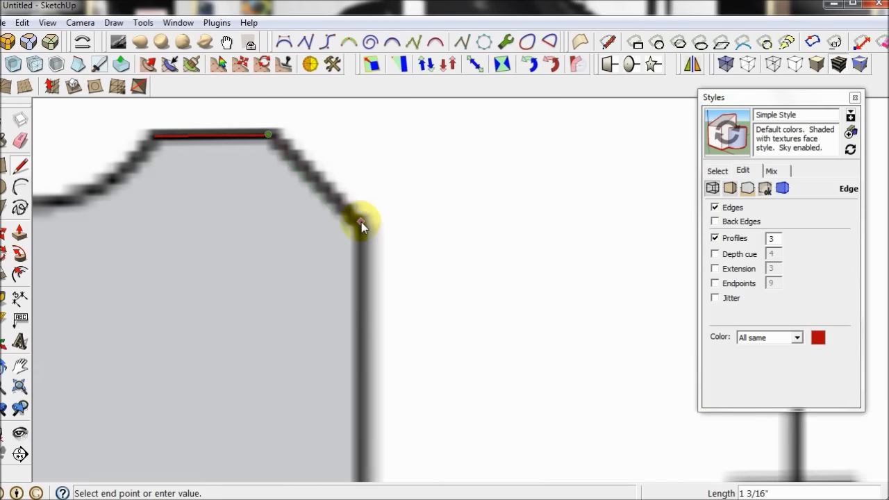
scroll(359, 226, "up", 2)
left_click(360, 221)
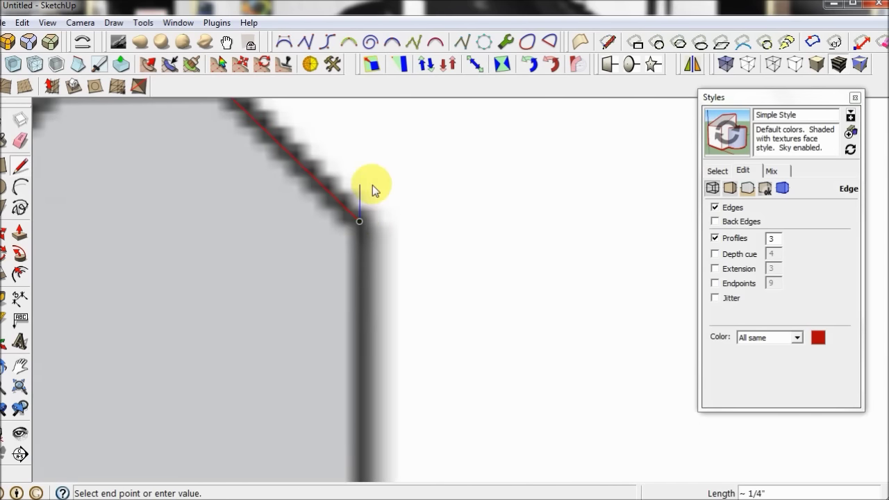
Trace the right vertical side down to the bottom corner and the bottom edge leftward
scroll(372, 193, "down", 3)
scroll(363, 201, "down", 2)
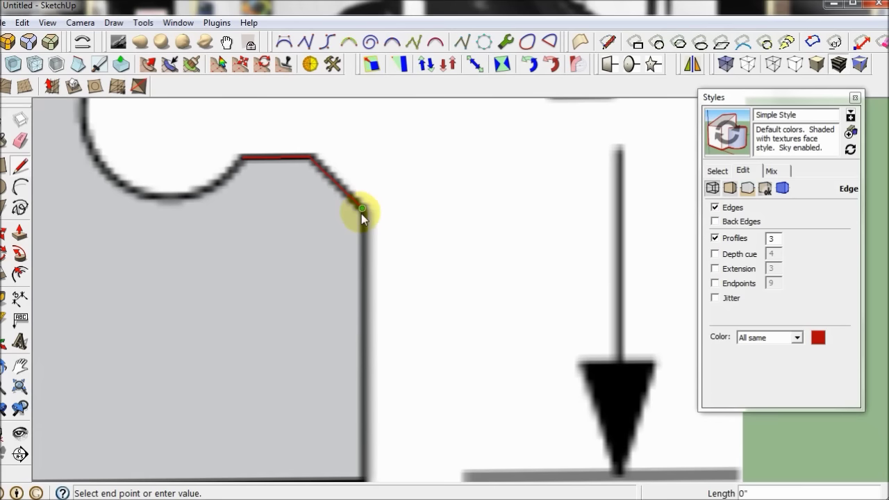
scroll(361, 213, "down", 1)
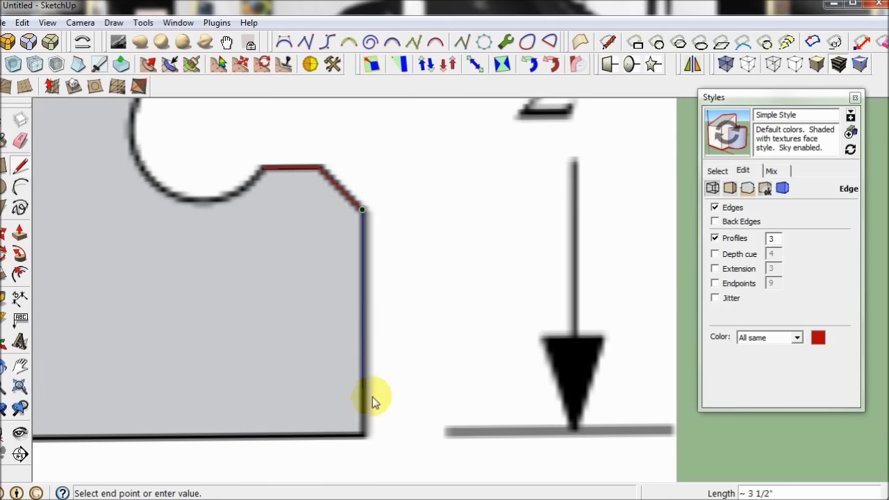
left_click(363, 433)
left_click(100, 438)
scroll(321, 278, "down", 2)
scroll(317, 299, "down", 2)
scroll(315, 308, "down", 2)
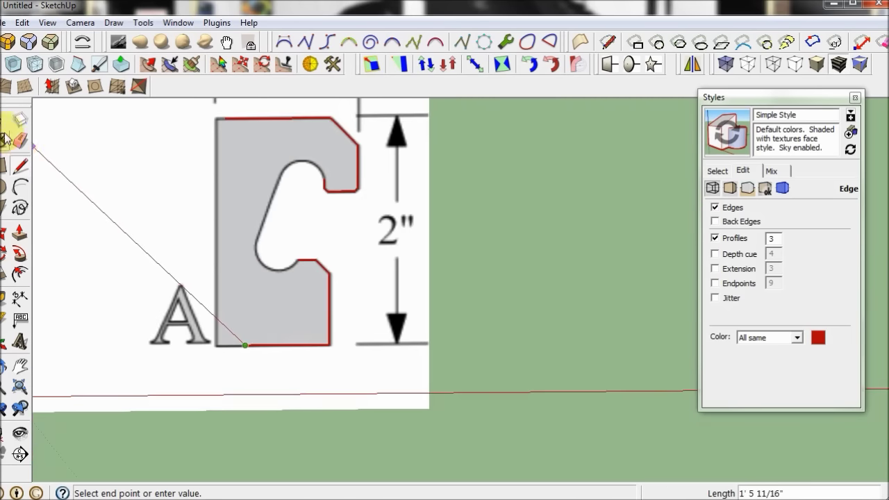
Draw a straight line along the notch's slanted inner edge
left_click(19, 119)
scroll(268, 189, "up", 1)
scroll(278, 182, "up", 4)
scroll(278, 182, "up", 1)
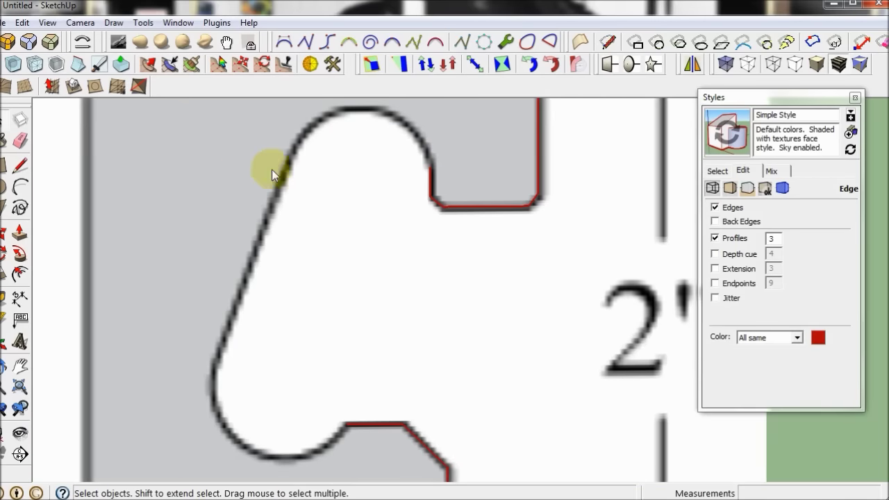
left_click(19, 164)
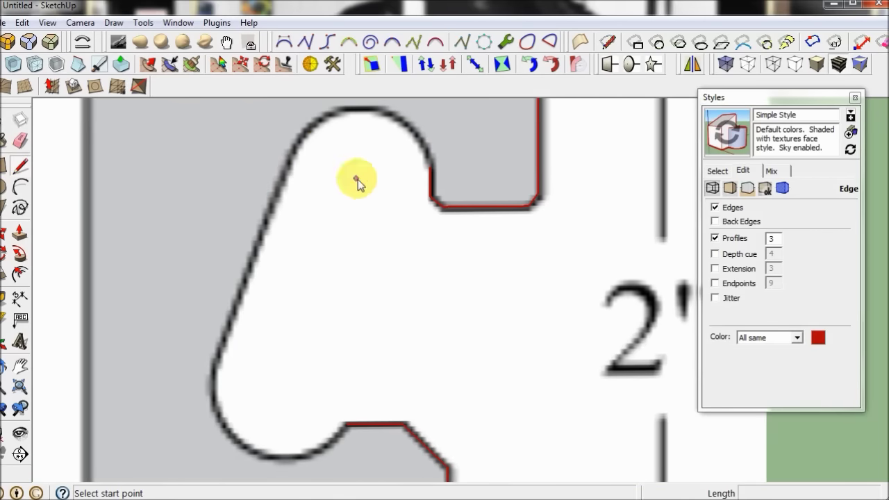
left_click(300, 139)
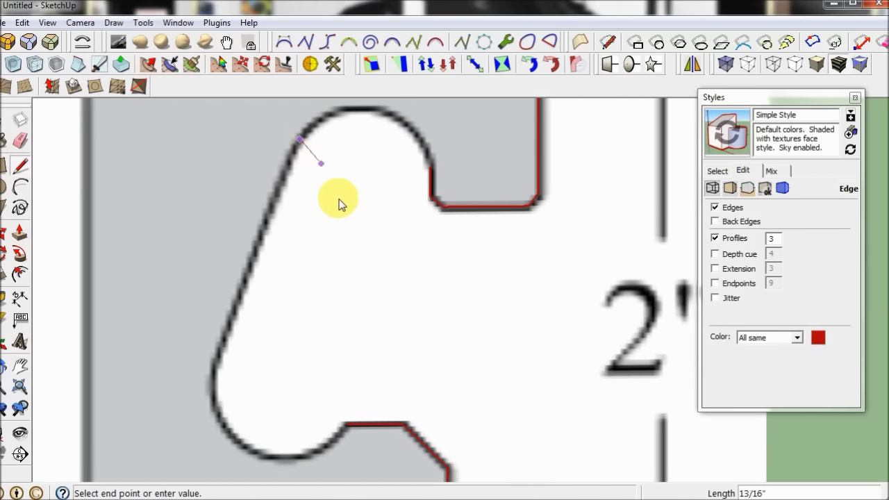
left_click(217, 358)
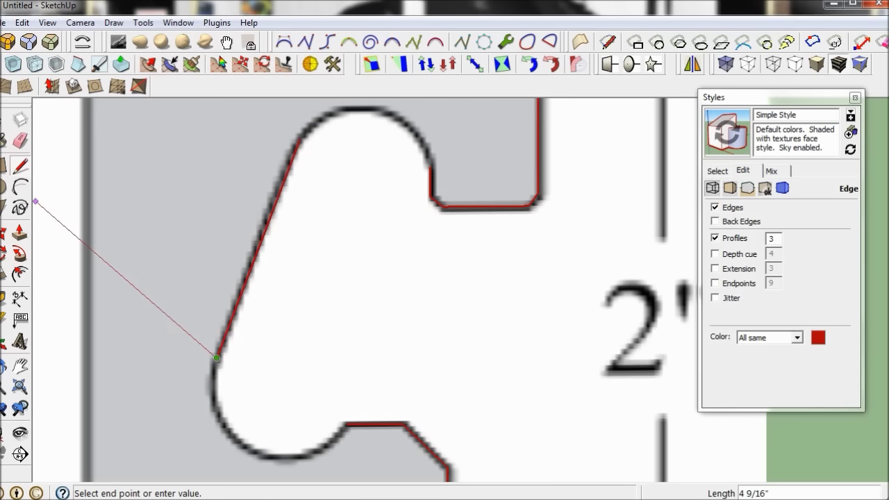
left_click(7, 119)
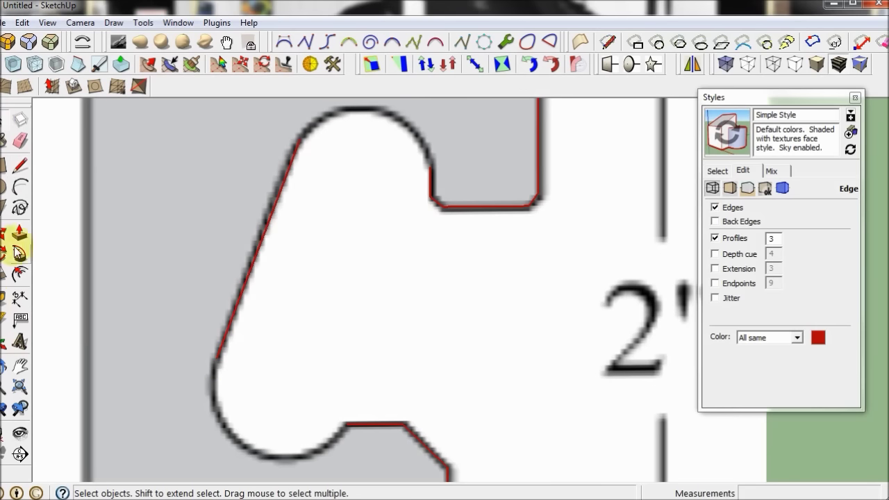
Draw arcs rounding the notch's lower and upper ends, joining the slanted edge
left_click(19, 191)
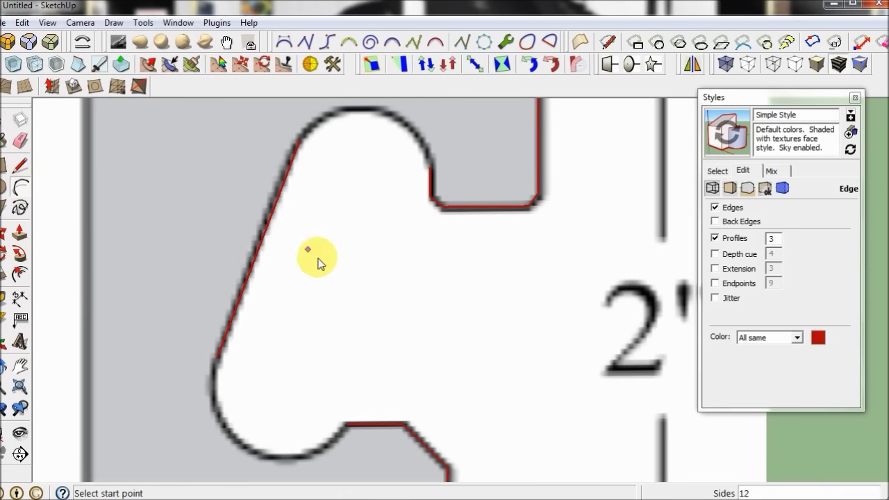
left_click(217, 358)
left_click(347, 425)
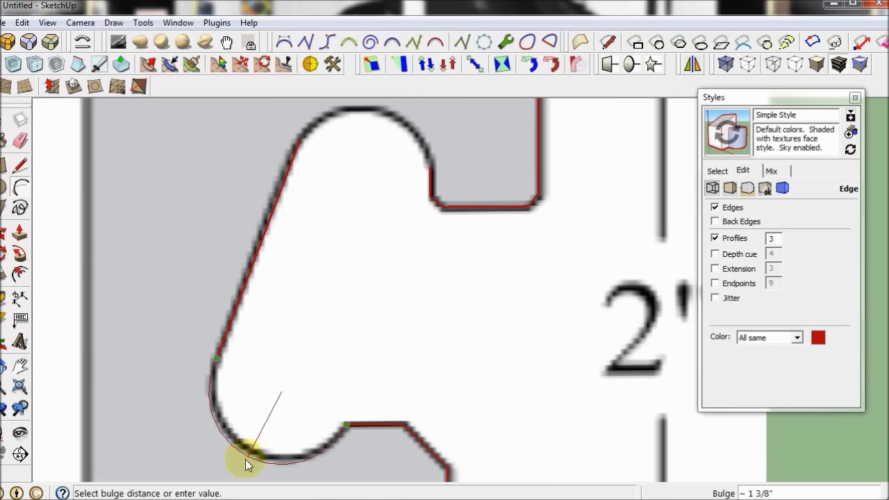
left_click(248, 450)
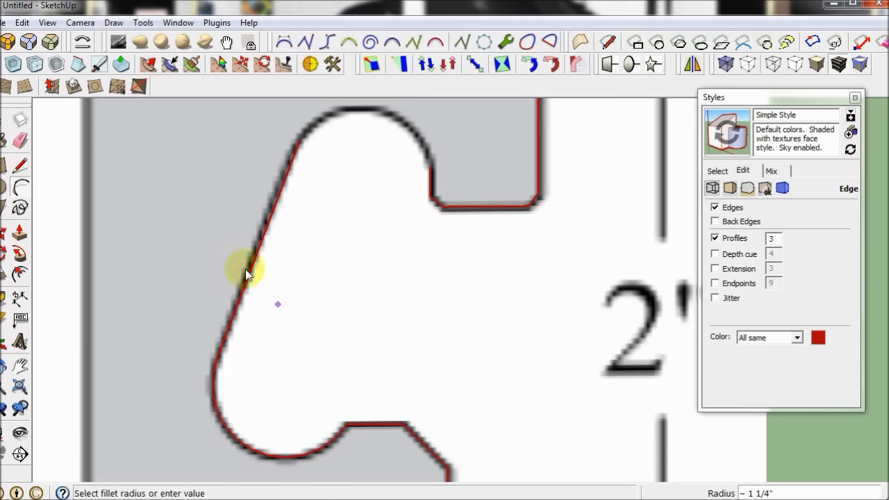
left_click(432, 168)
left_click(299, 139)
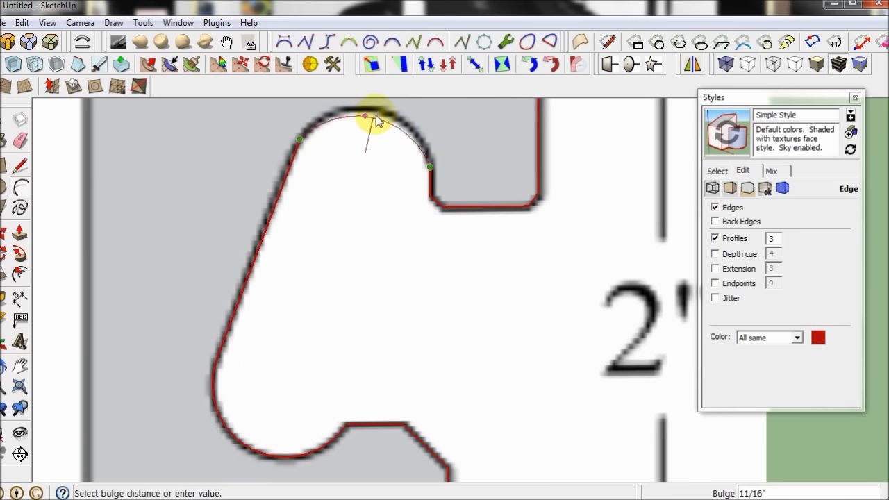
left_click(382, 114)
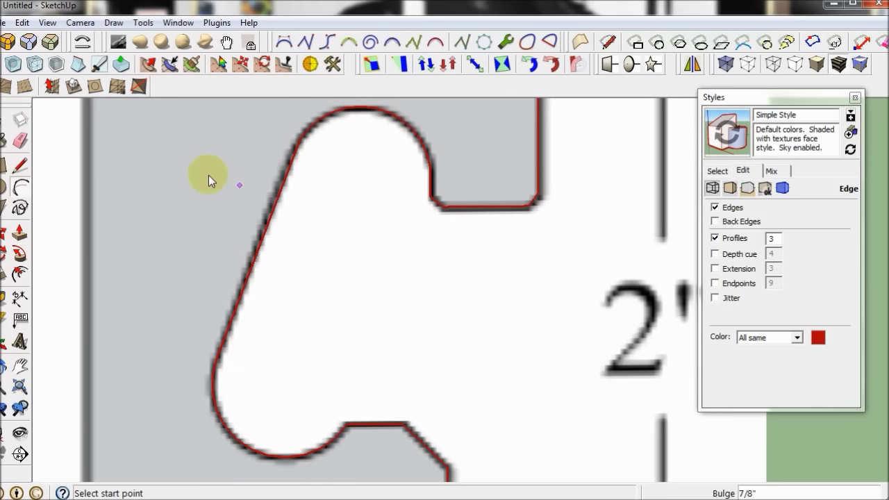
left_click(19, 120)
scroll(282, 199, "down", 2)
scroll(277, 192, "down", 2)
scroll(283, 199, "down", 1)
scroll(307, 235, "down", 1)
Window-select the traced profile A outline and move it right of the reference image
scroll(309, 234, "down", 1)
scroll(347, 230, "down", 1)
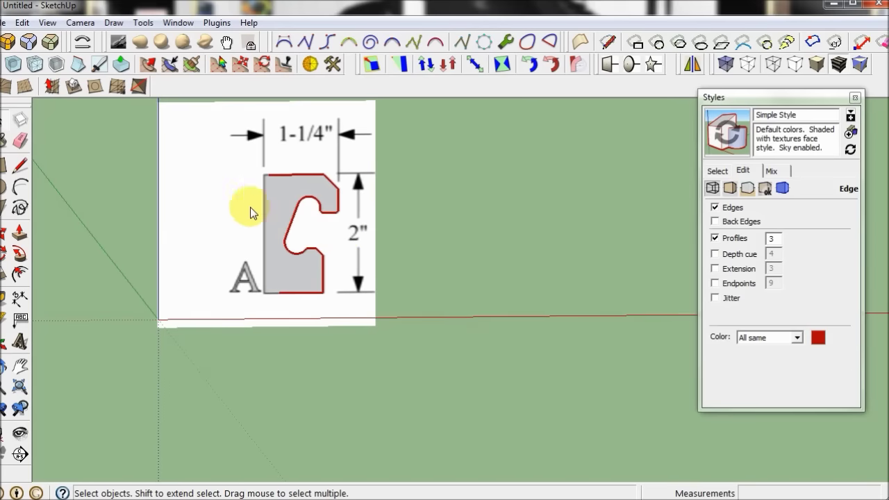
left_click_drag(311, 272, 375, 286)
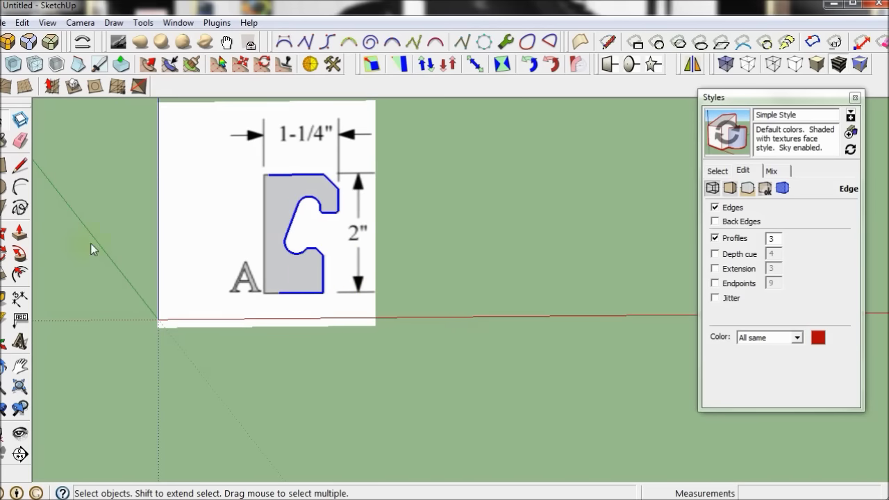
left_click(5, 240)
left_click(288, 247)
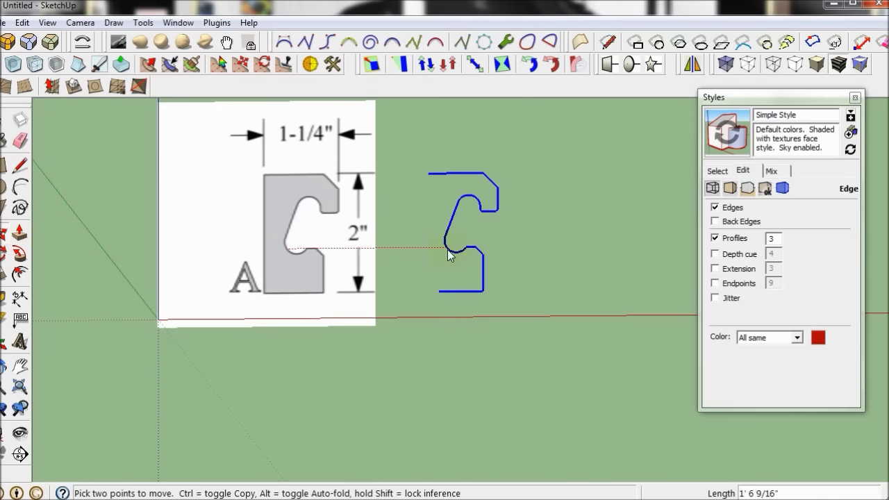
left_click(464, 251)
left_click(20, 120)
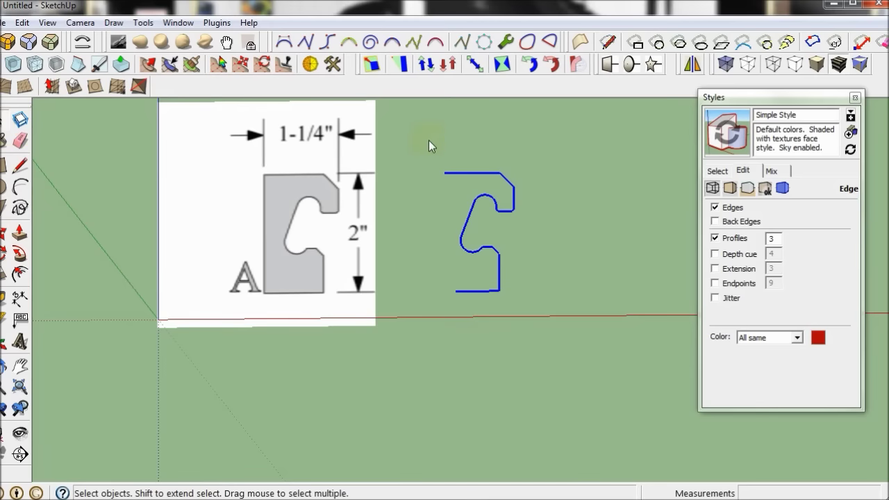
left_click(430, 138)
scroll(489, 207, "up", 1)
scroll(445, 211, "up", 2)
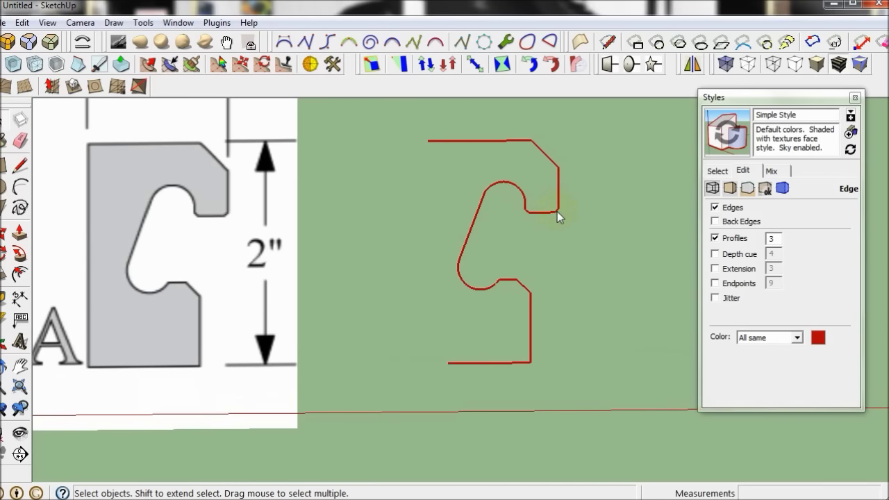
Start a line at the profile's bottom-left endpoint, then cancel it, leaving the gap open
left_click(19, 164)
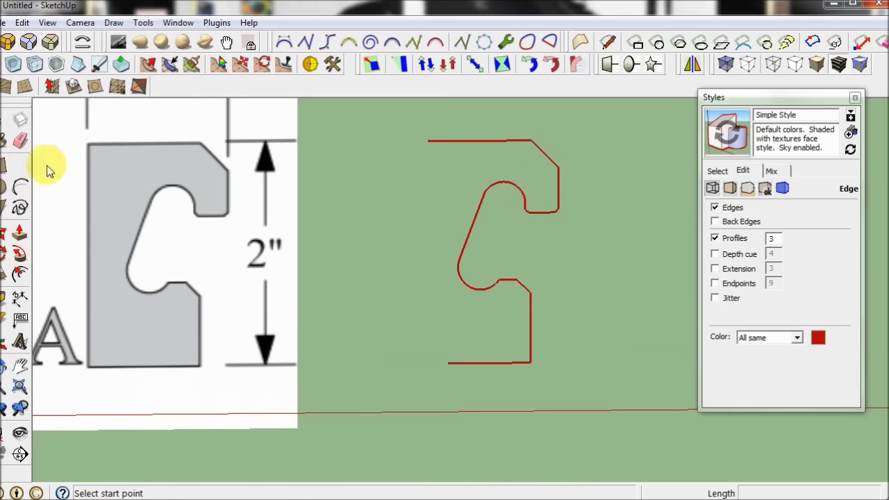
left_click(447, 363)
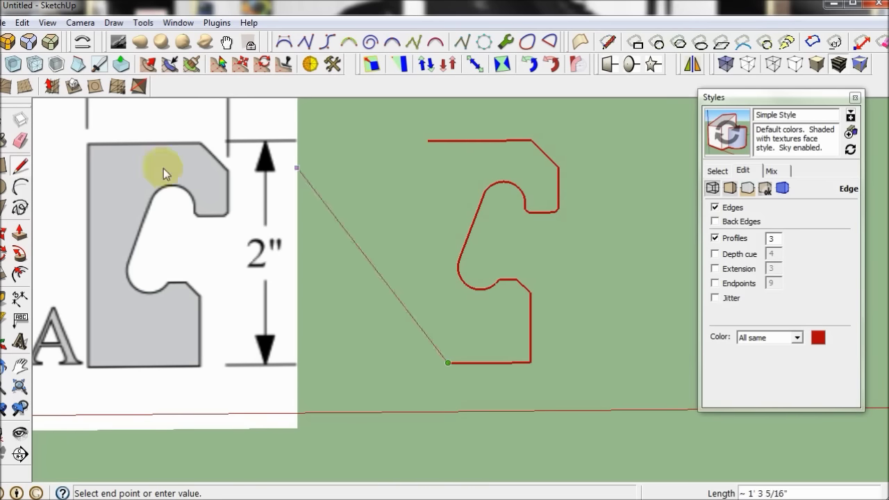
left_click(9, 120)
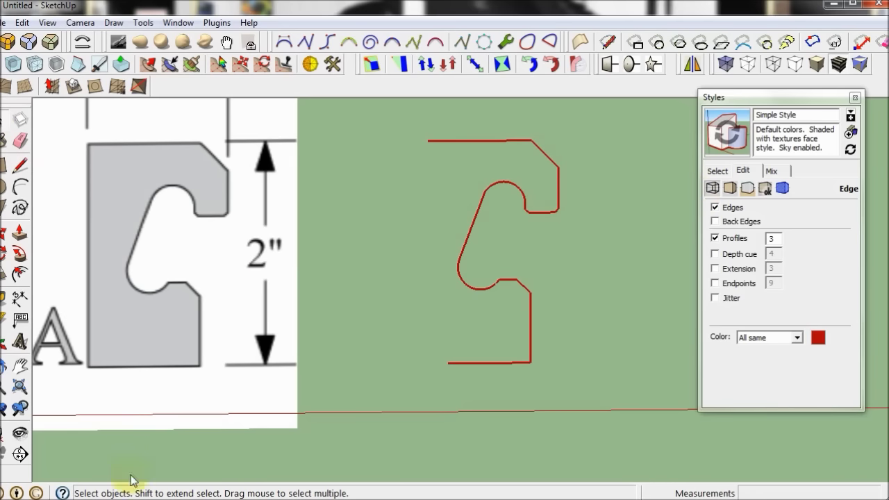
Launch Windows Calculator from Accessories and move it to the left side of the screen
left_click(15, 494)
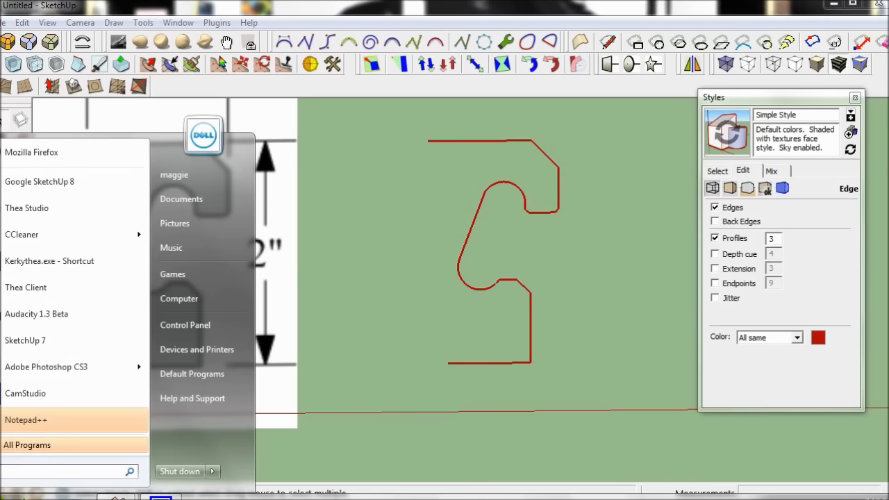
left_click(25, 448)
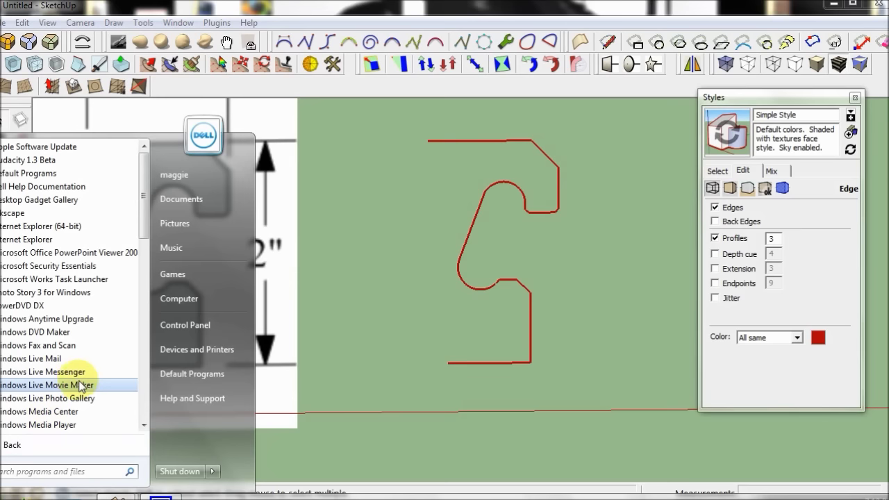
scroll(144, 229, "down", 1)
mouse_move(143, 229)
left_mouse_down()
mouse_move(143, 312)
mouse_move(143, 234)
left_mouse_up()
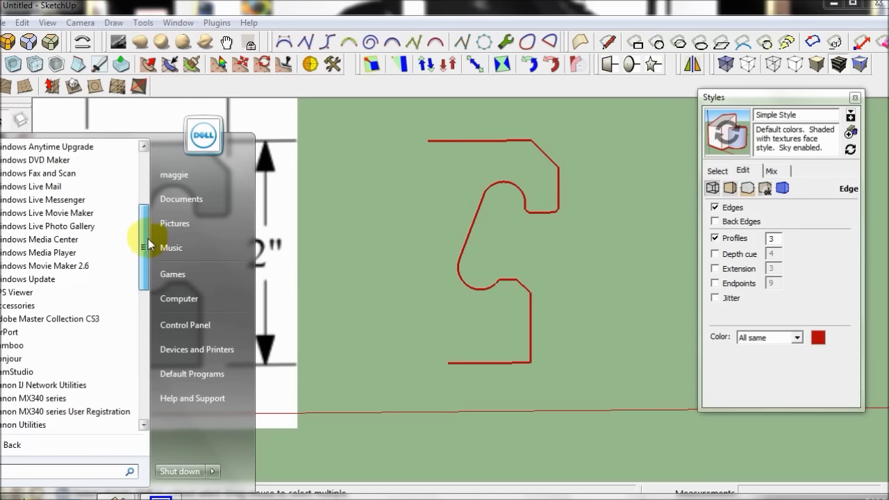
left_click(36, 308)
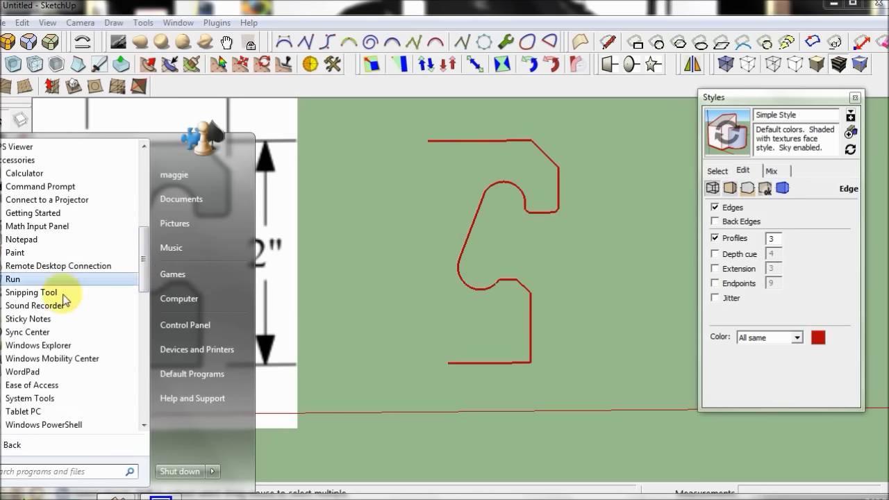
left_click(36, 173)
left_click_drag(656, 133, 192, 147)
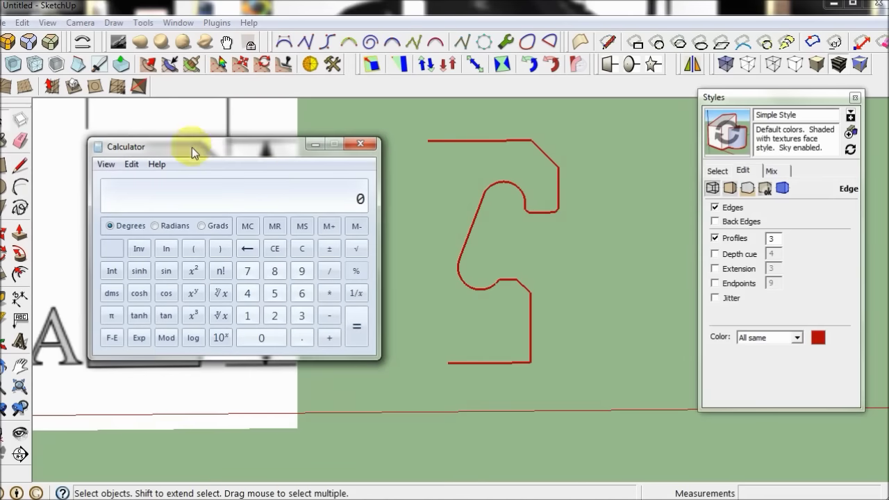
Compute 2 ÷ 13 in Calculator, giving 0.153846…
left_click(273, 318)
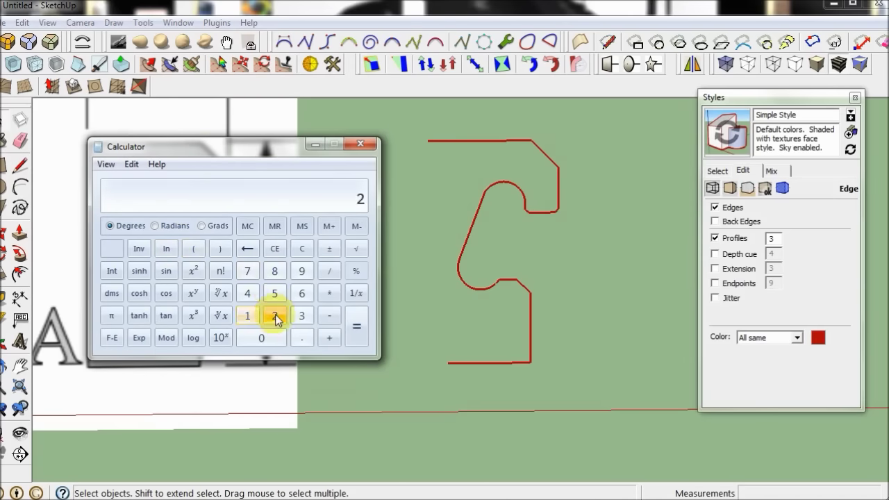
left_click(329, 271)
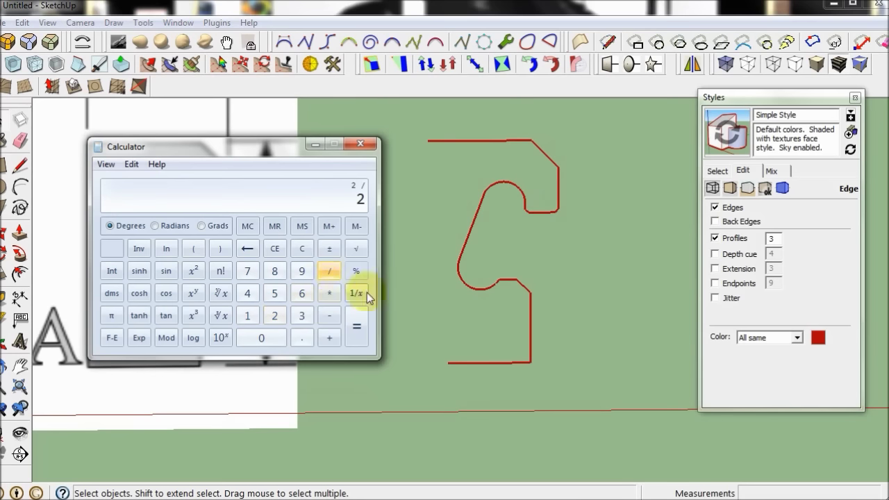
left_click(247, 315)
left_click(301, 316)
left_click(355, 333)
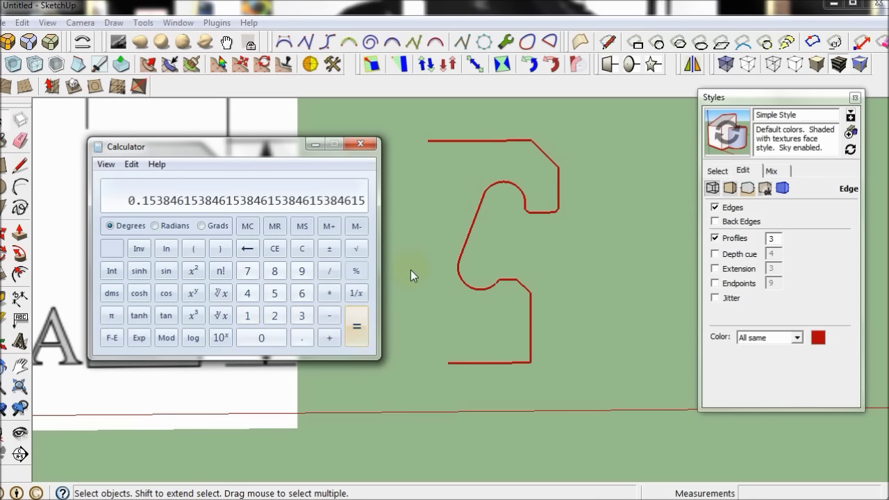
Hide Calculator, select the red profile and scale it from a corner by 0.153
left_click_drag(281, 150, 271, 159)
left_click(303, 153)
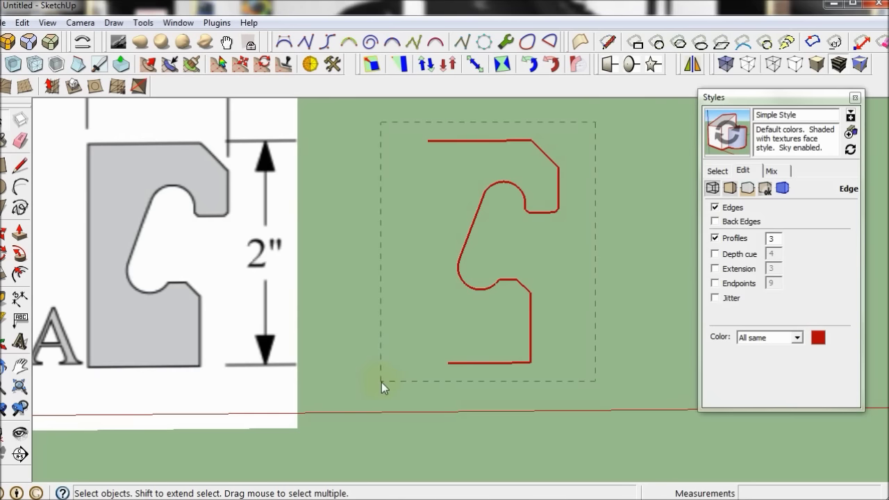
left_click_drag(382, 382, 381, 383)
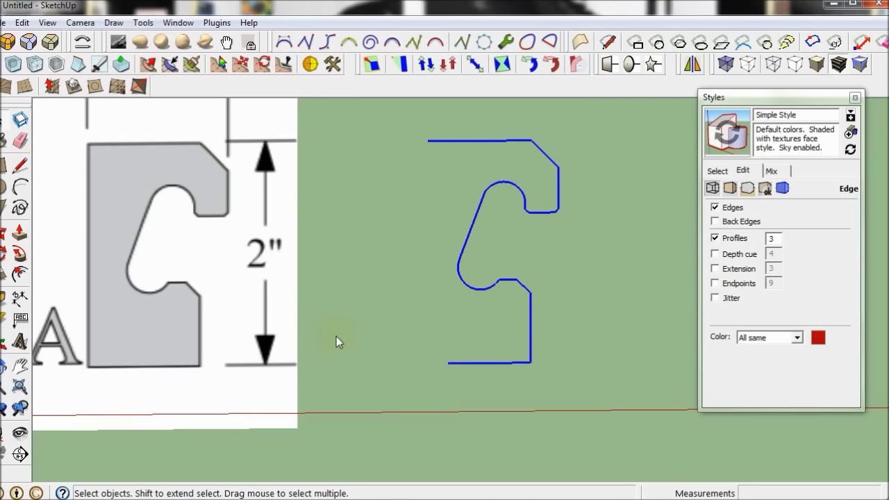
left_click(4, 274)
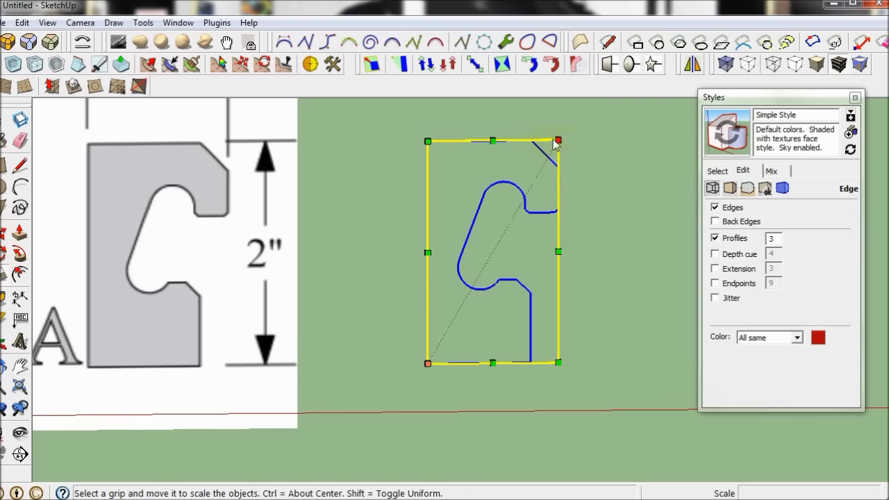
left_click_drag(555, 143, 505, 206)
type(".153")
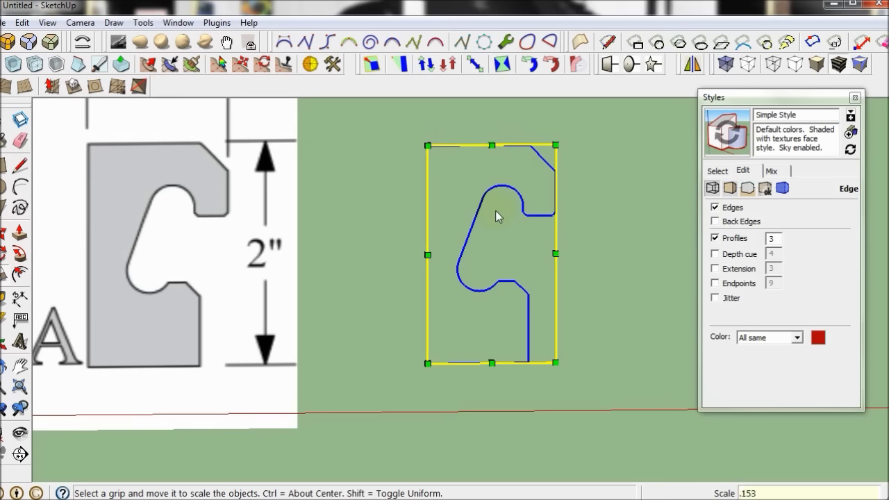
key("Return")
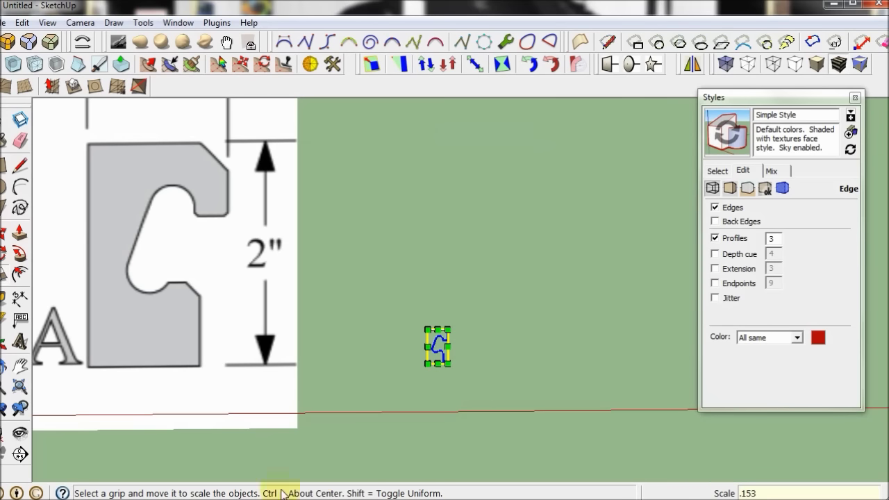
left_click(200, 494)
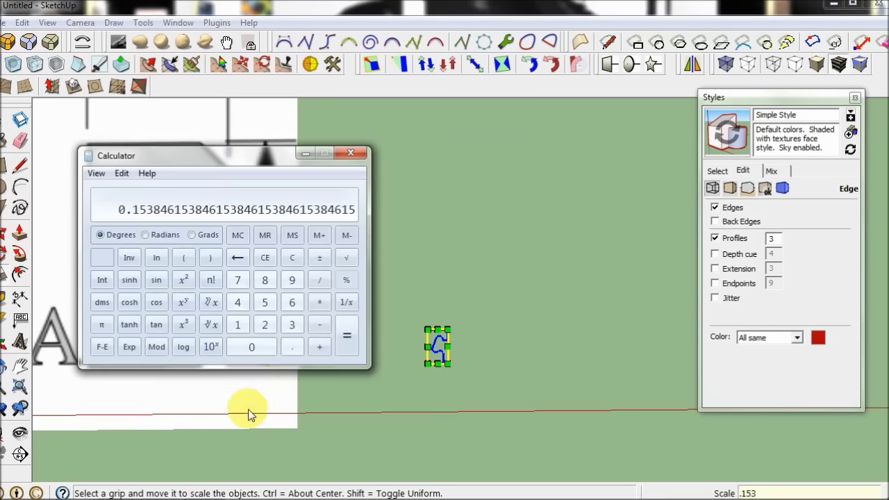
left_click(20, 125)
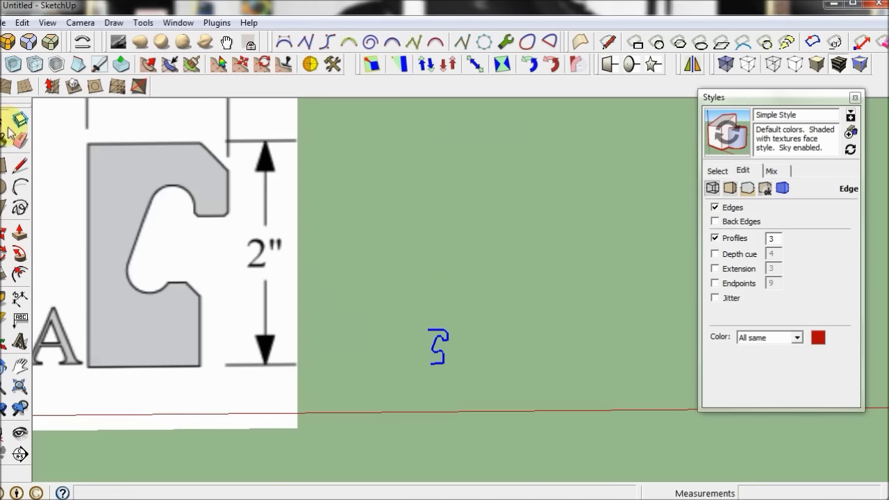
Zoom in and try a line from the profile's bottom end, then cancel it
scroll(418, 354, "up", 3)
scroll(447, 364, "up", 3)
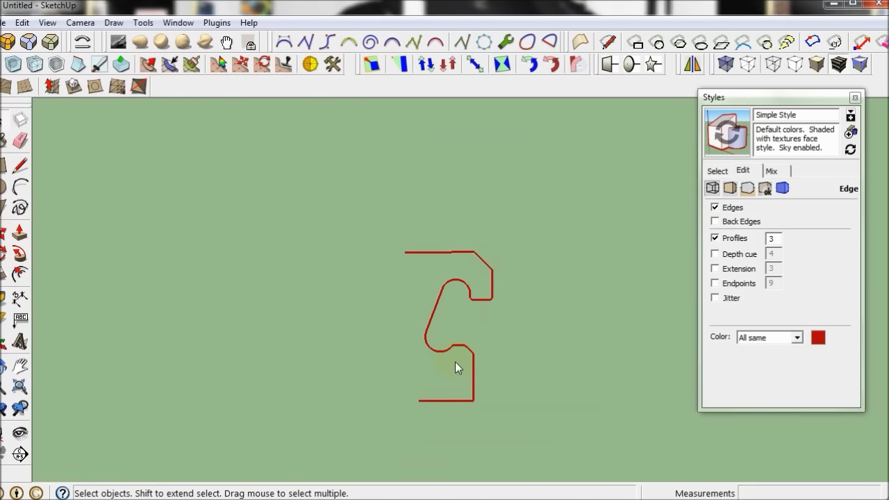
scroll(447, 364, "up", 2)
scroll(444, 420, "up", 1)
scroll(448, 413, "up", 2)
scroll(439, 415, "down", 1)
left_click(21, 165)
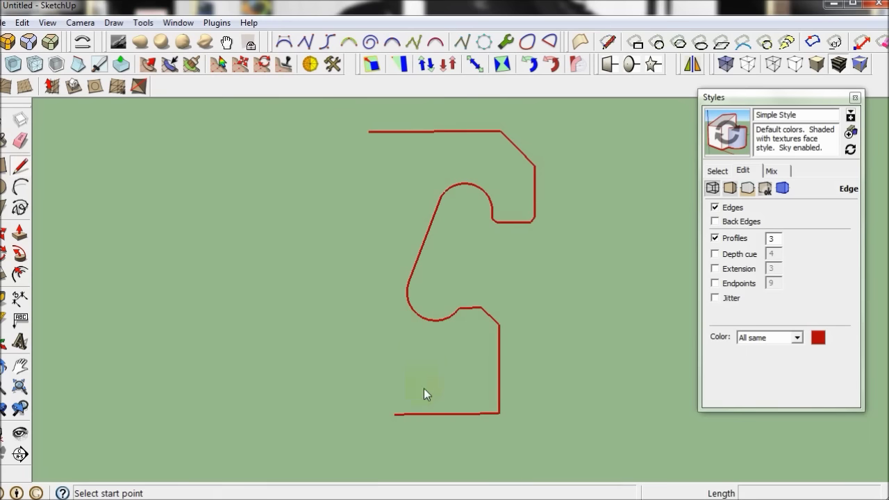
left_click(395, 416)
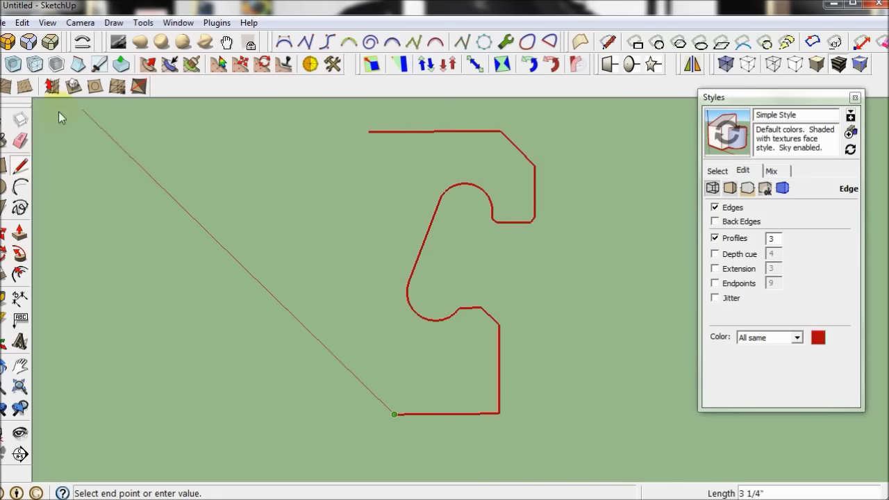
left_click(19, 119)
Copy the right vertical edge to the left of the profile
scroll(318, 198, "down", 1)
scroll(318, 199, "down", 1)
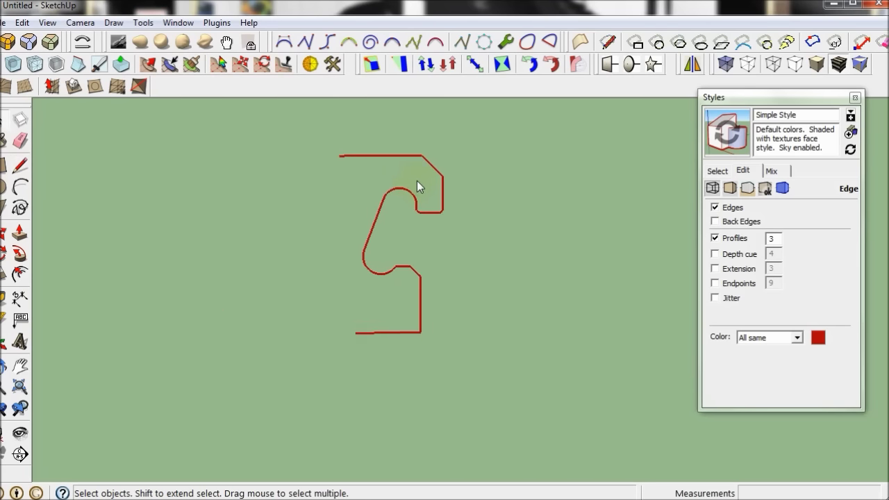
scroll(417, 181, "up", 1)
left_click(16, 240)
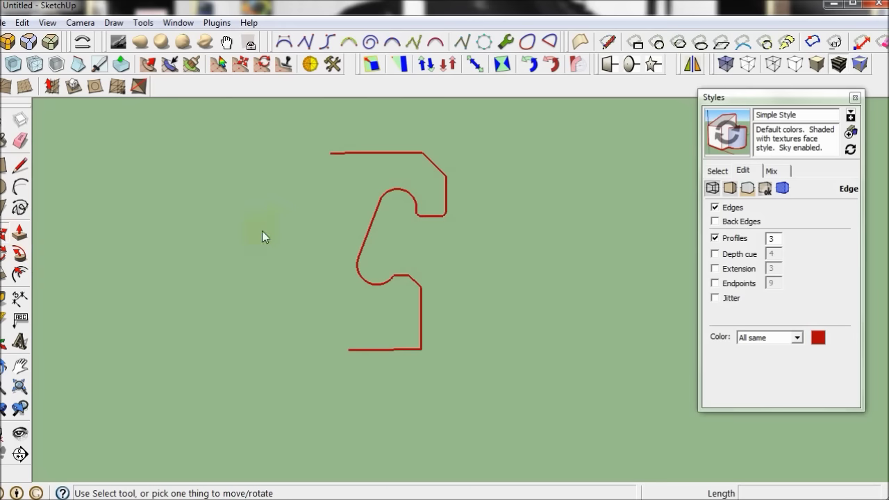
key("ctrl")
left_click(447, 200)
type("1.25")
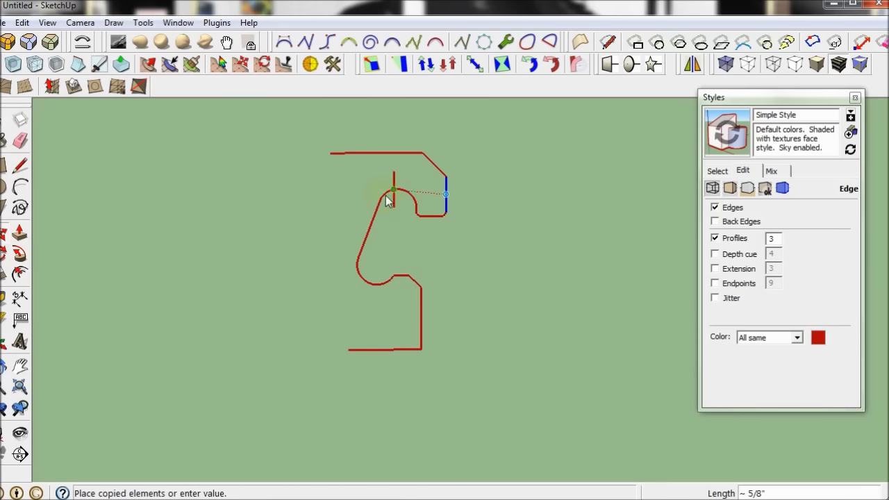
left_click(328, 198)
left_click(3, 125)
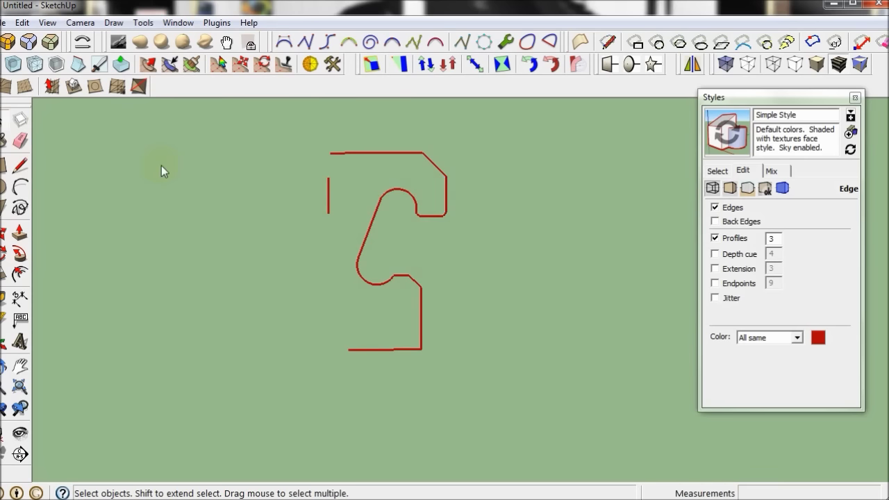
Extend the copied edge upward and delete the top horizontal edge
left_click(20, 165)
left_click(327, 178)
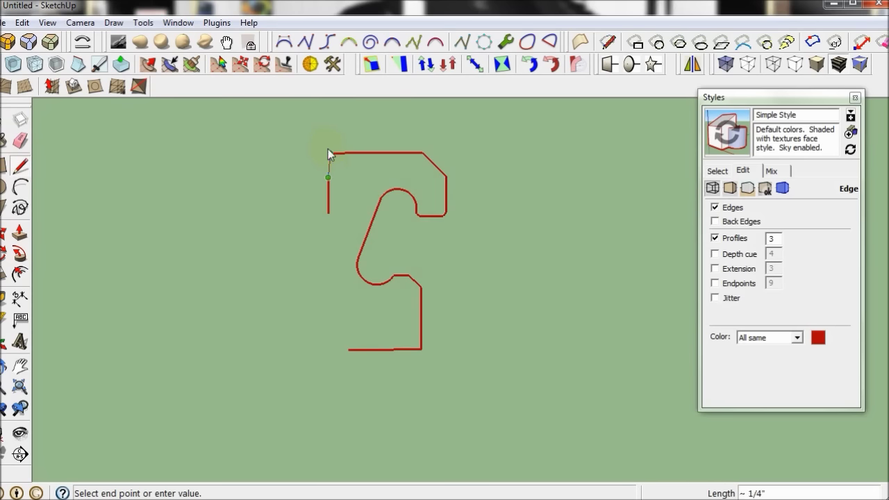
left_click(328, 137)
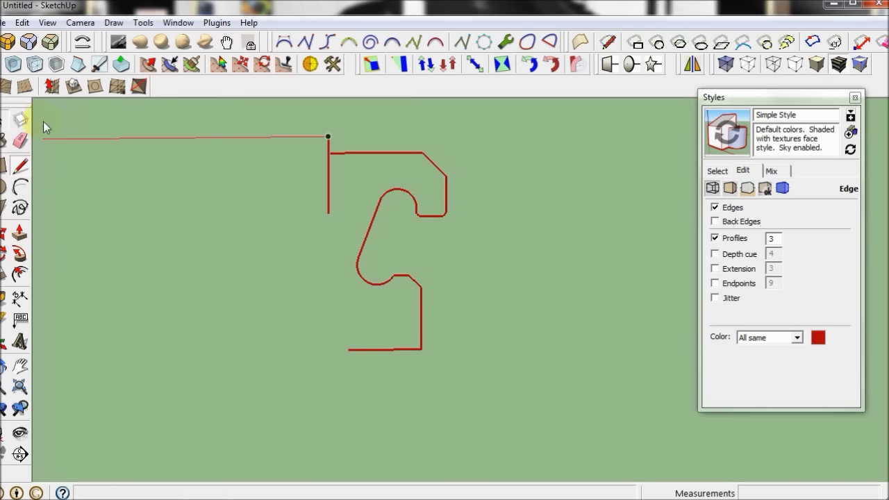
key("space")
scroll(381, 147, "up", 1)
scroll(389, 166, "up", 2)
scroll(397, 191, "up", 2)
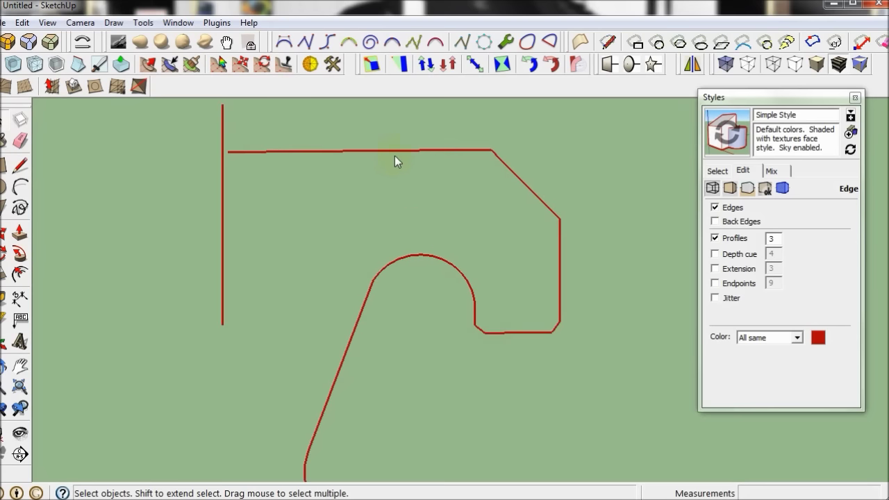
left_click(423, 151)
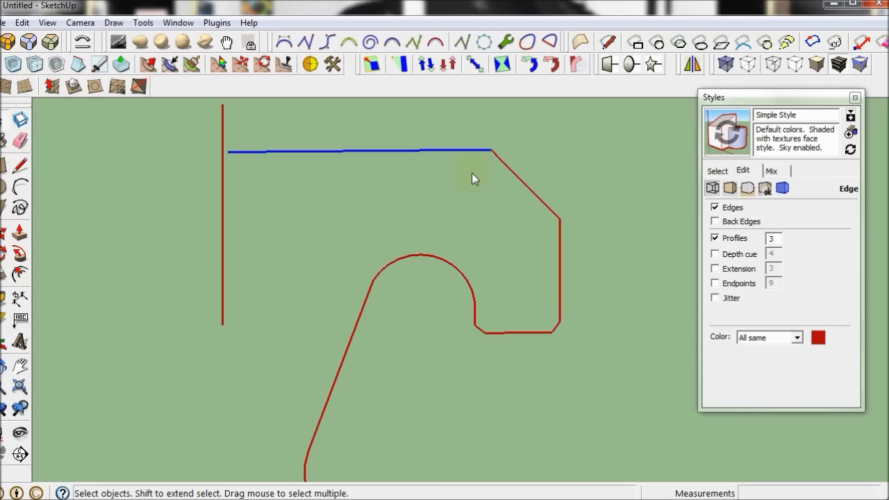
key("Delete")
Redraw the top edge from the sloped corner and erase the leftover stubs
left_click(21, 165)
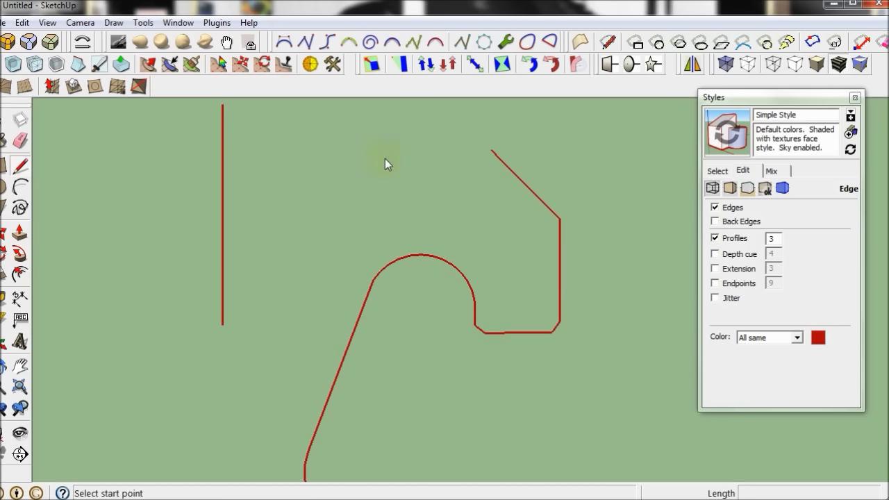
left_click(491, 150)
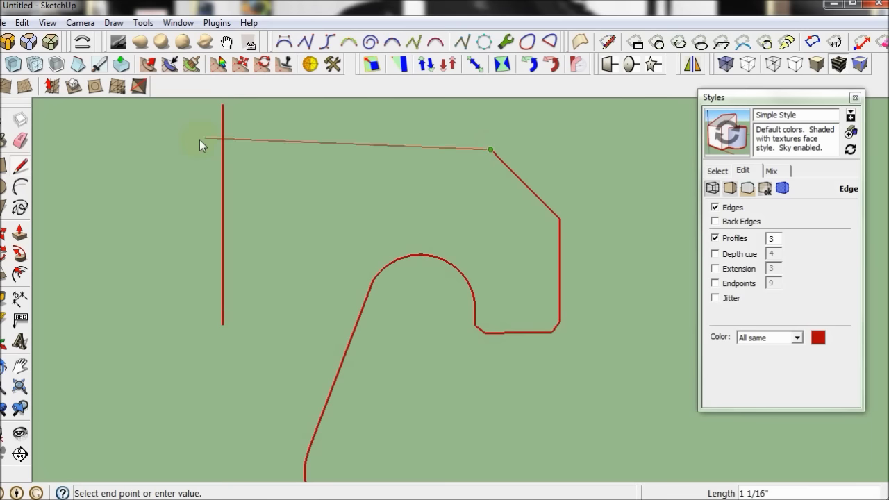
left_click(186, 152)
left_click(5, 123)
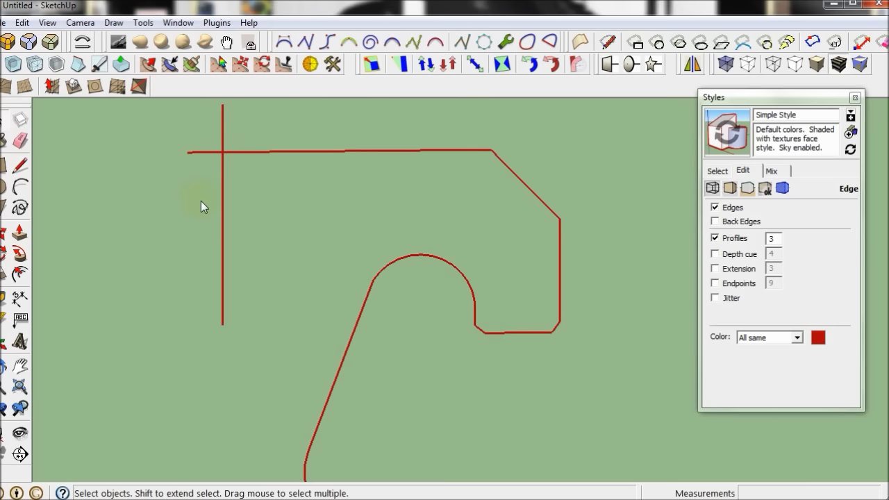
scroll(201, 201, "down", 2)
left_click(20, 141)
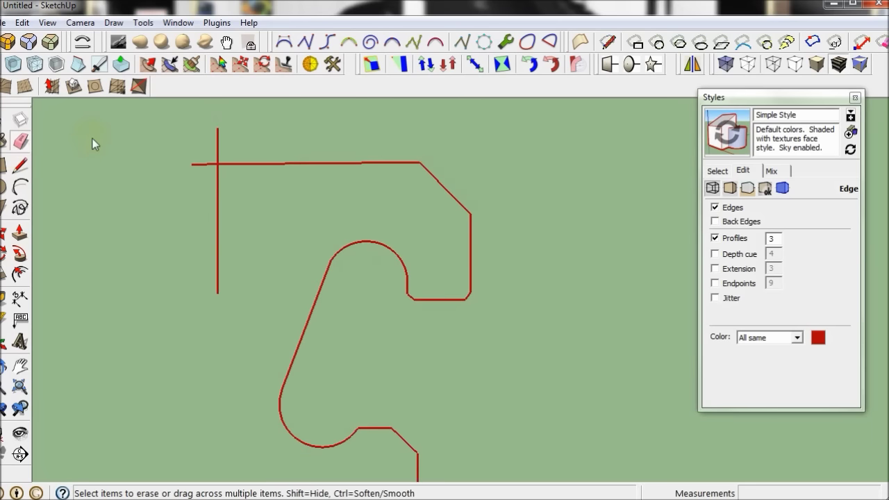
left_click(202, 165)
left_click(219, 148)
Draw the left side down and the closing bottom line to form the face
scroll(236, 153, "down", 3)
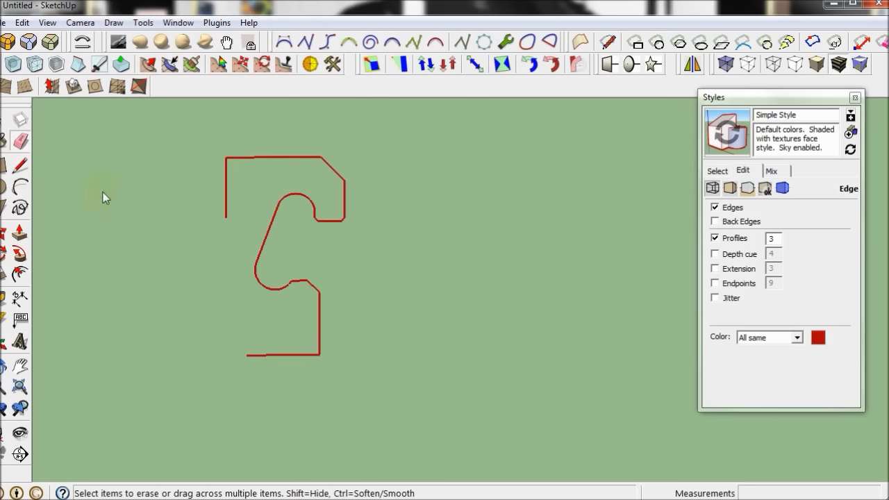
left_click(20, 164)
left_click(225, 218)
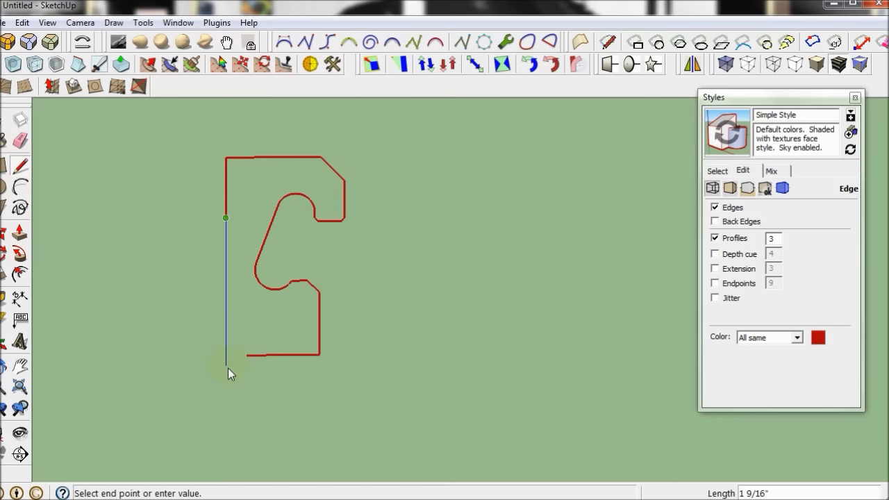
left_click(227, 366)
left_click(20, 165)
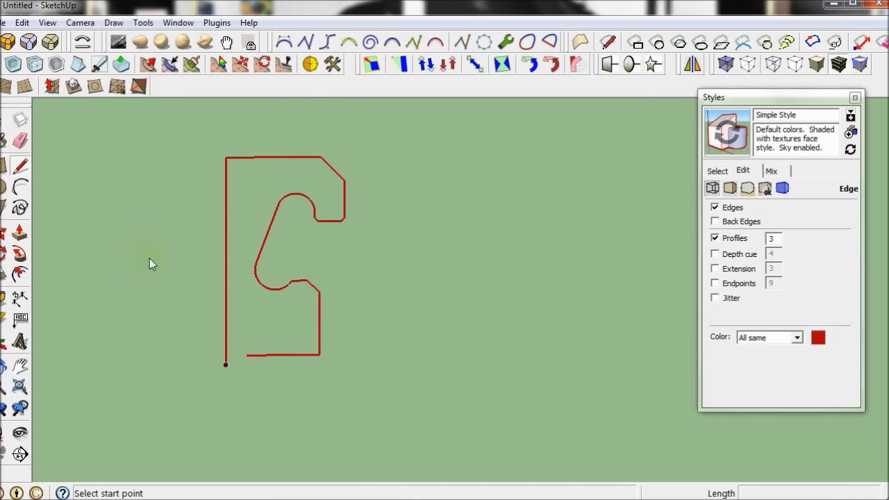
left_click(249, 354)
left_click(210, 354)
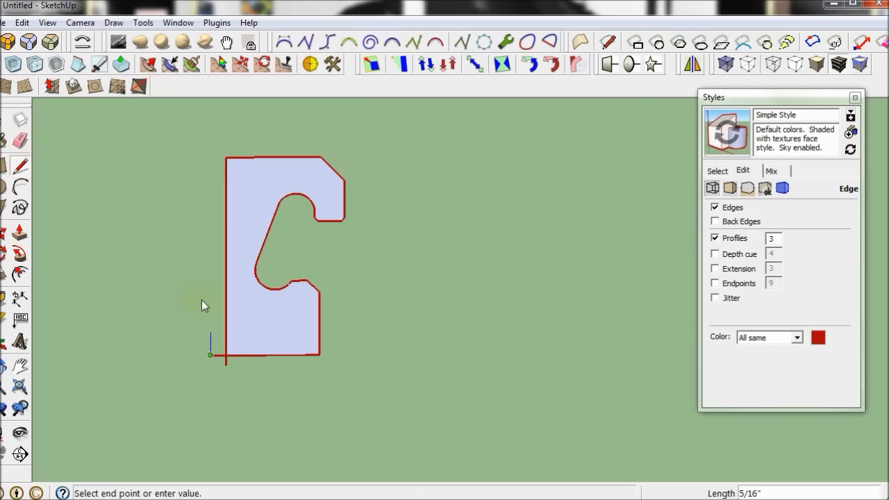
left_click(20, 140)
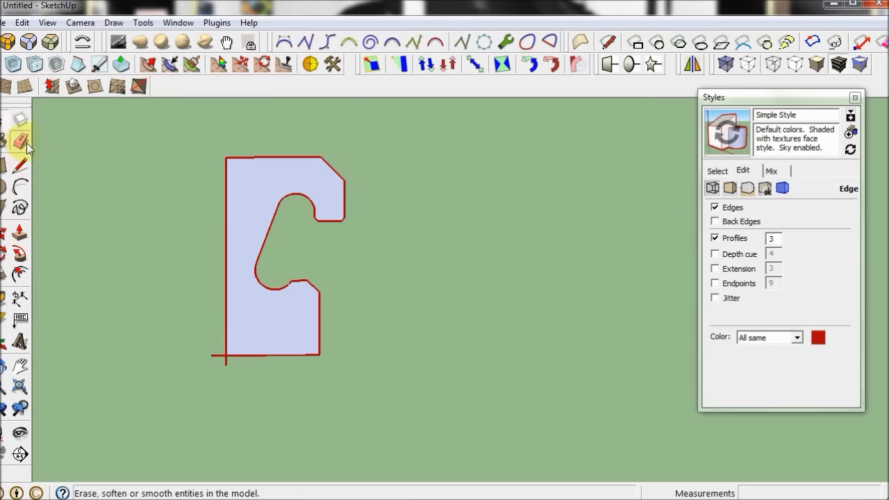
Erase the bottom-left stub and switch the camera to Perspective
left_click(218, 356)
middle_click_drag(354, 333, 179, 344)
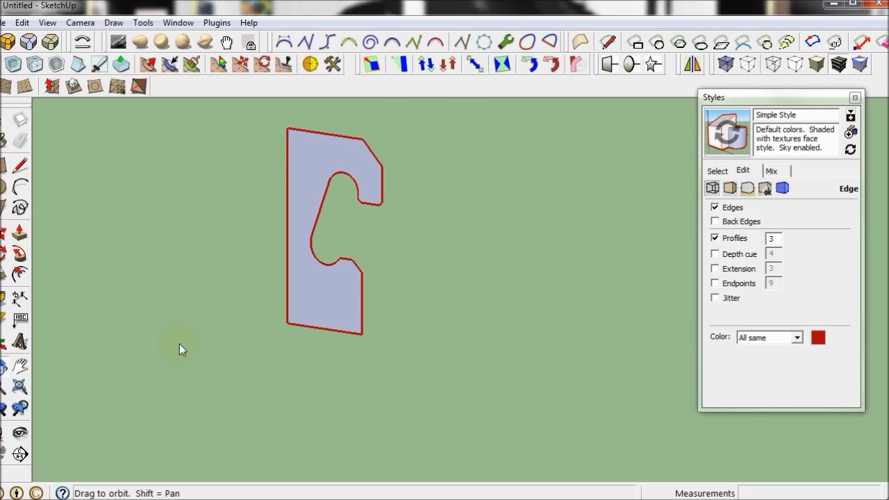
left_click(80, 22)
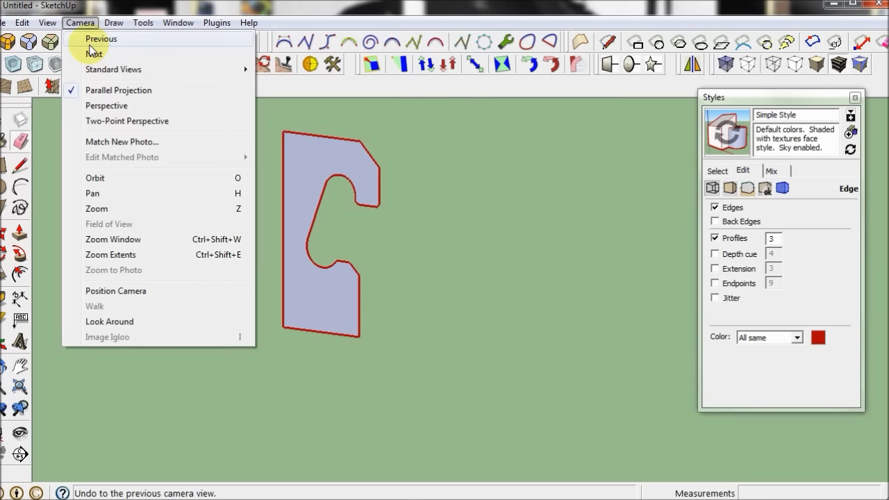
left_click(111, 106)
scroll(347, 250, "down", 2)
scroll(375, 270, "down", 2)
scroll(411, 259, "up", 4)
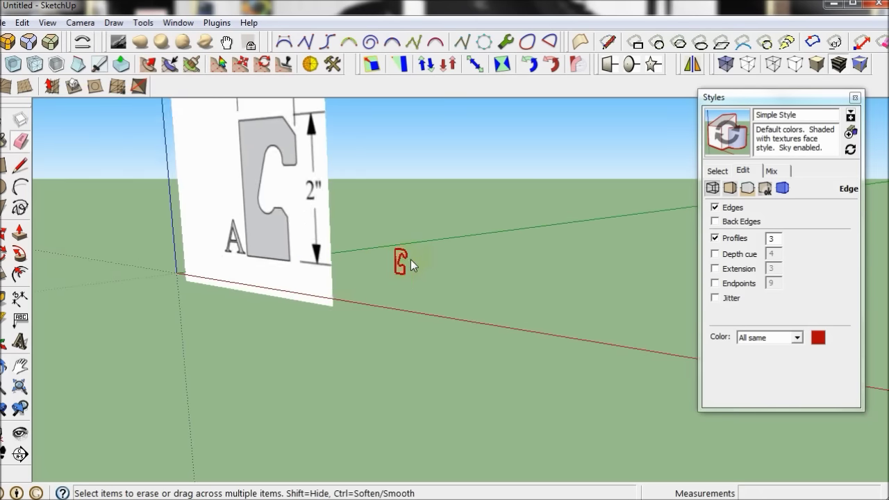
scroll(400, 262, "up", 3)
scroll(401, 261, "up", 5)
Push/pull the C-shaped face out into a long bar of about 7 1/4"
key("space")
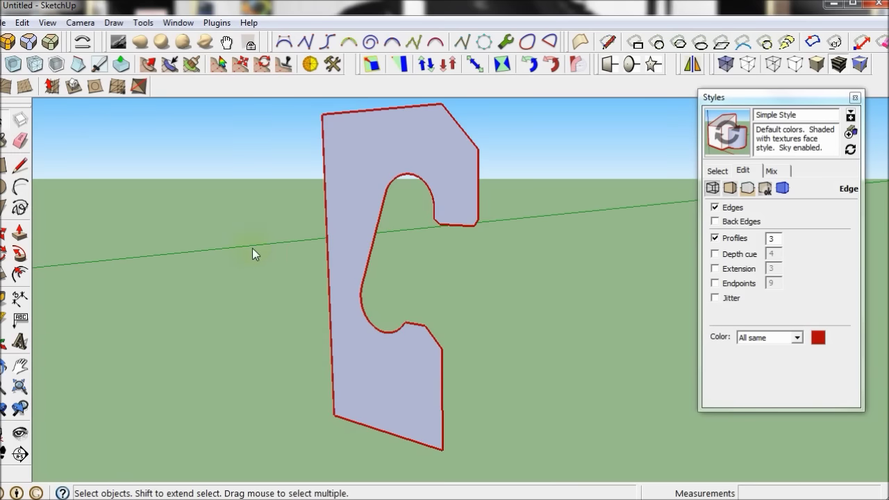
mouse_move(385, 271)
middle_mouse_down()
mouse_move(509, 284)
mouse_move(318, 288)
middle_mouse_up()
scroll(437, 272, "down", 2)
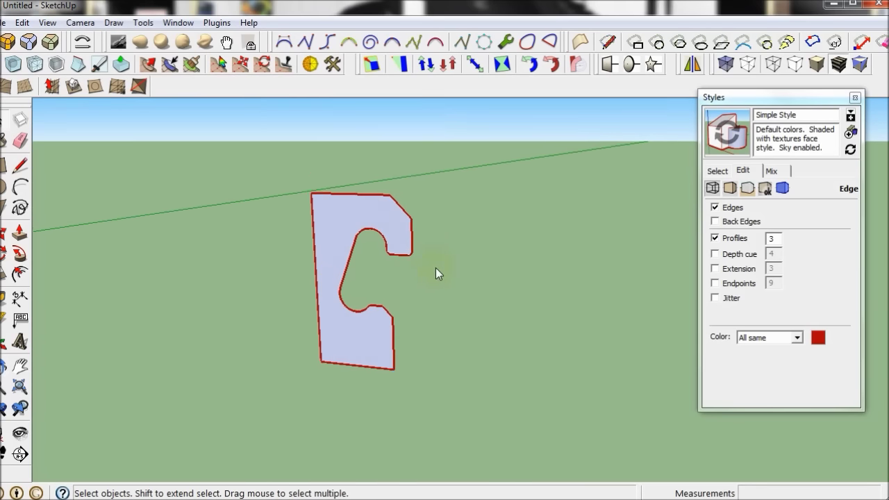
scroll(178, 283, "down", 2)
left_click(19, 232)
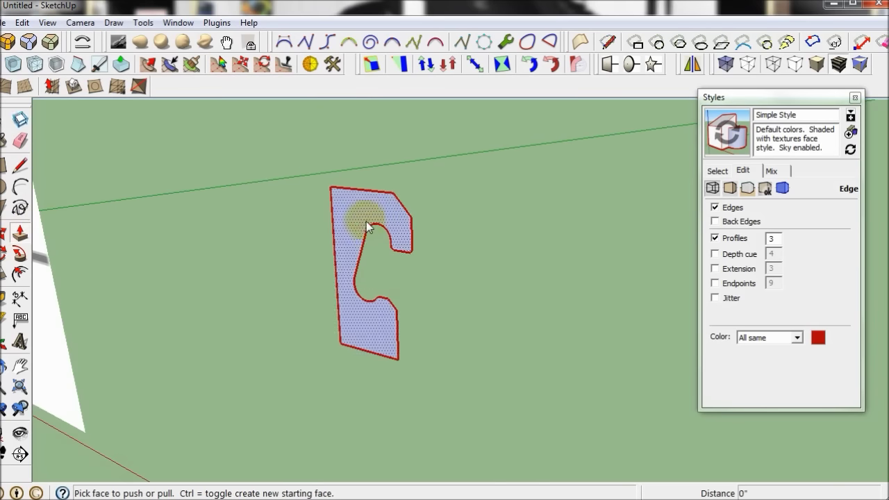
left_click_drag(368, 209, 169, 254)
scroll(472, 181, "down", 3)
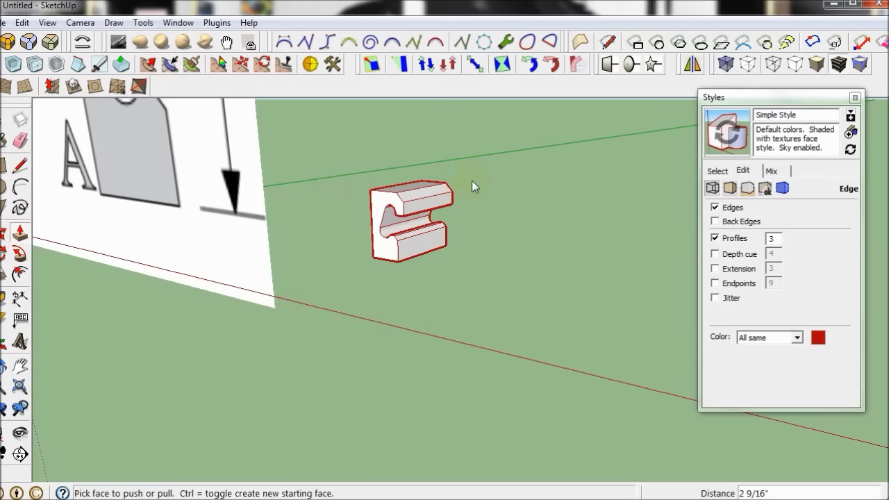
left_click_drag(397, 199, 204, 252)
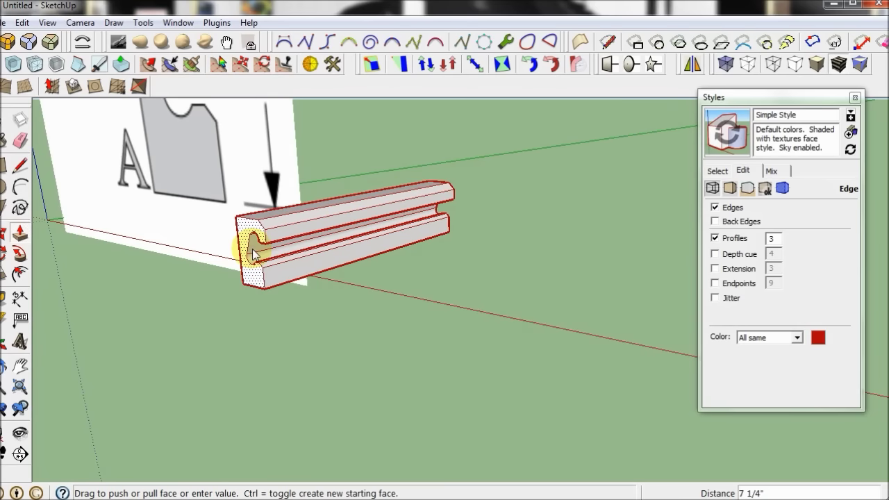
key("space")
mouse_move(69, 143)
middle_mouse_down()
mouse_move(360, 348)
mouse_move(416, 347)
mouse_move(394, 283)
mouse_move(431, 268)
mouse_move(333, 308)
middle_mouse_up()
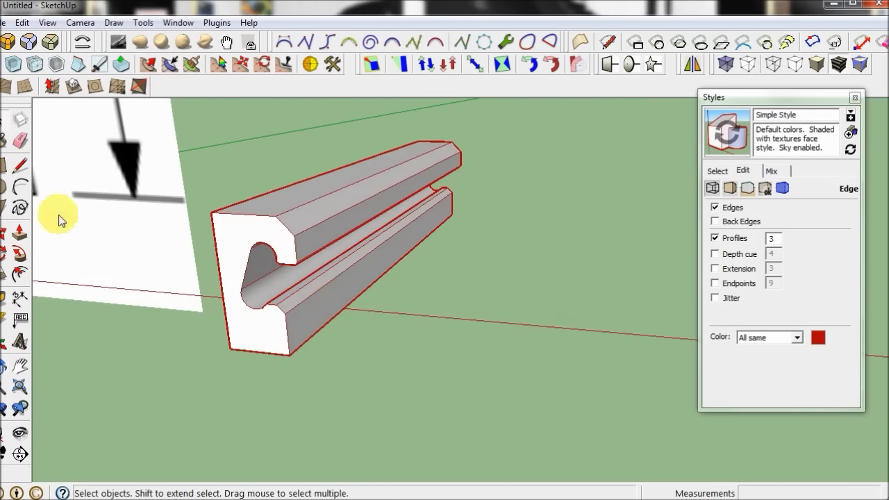
Open the Colors material collection and paint the bar's top face red
left_click(4, 138)
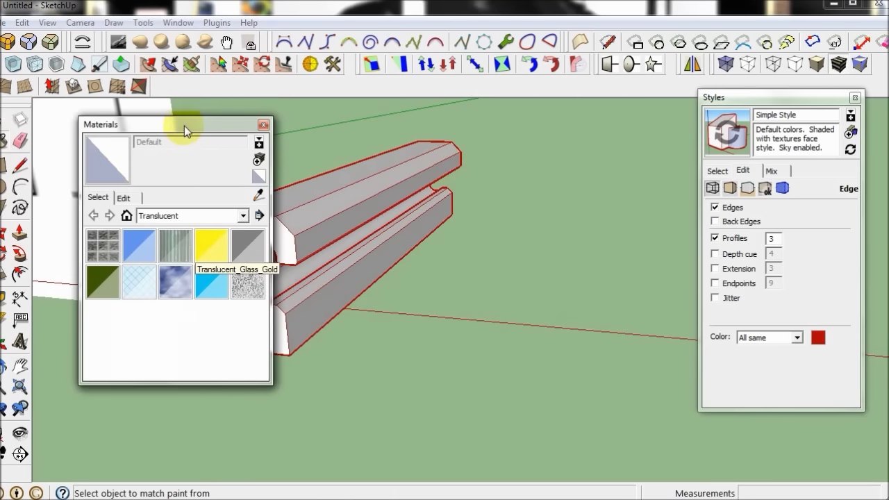
mouse_move(186, 127)
left_mouse_down()
mouse_move(623, 152)
mouse_move(643, 143)
left_mouse_up()
left_click(679, 233)
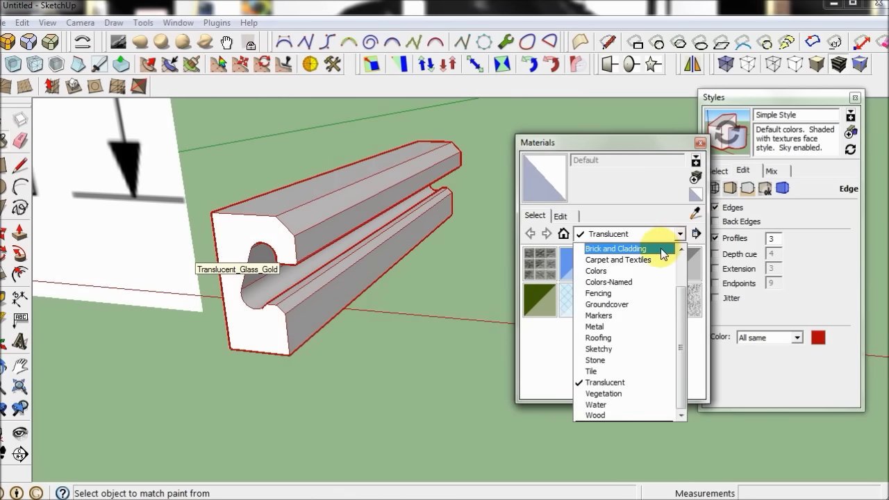
left_click(657, 275)
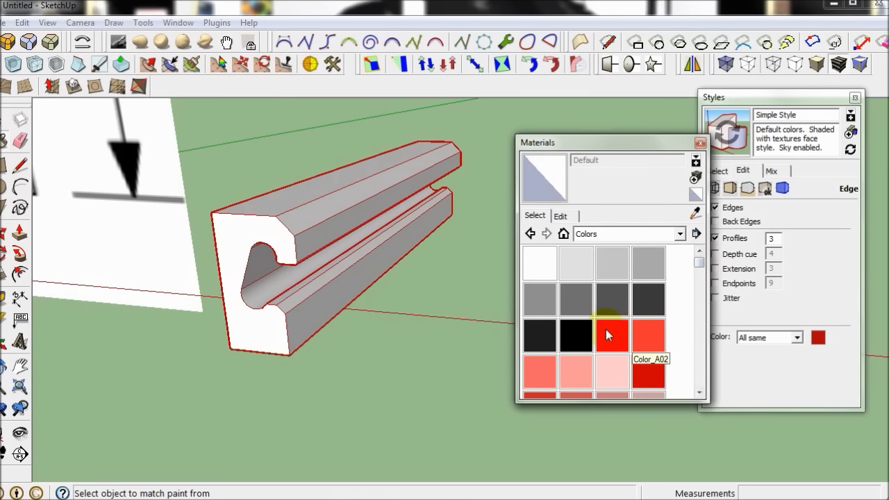
left_click(599, 330)
left_click(337, 208)
left_click(18, 119)
Select the whole bar and paint it orange with Color_B01
triple_click(258, 236)
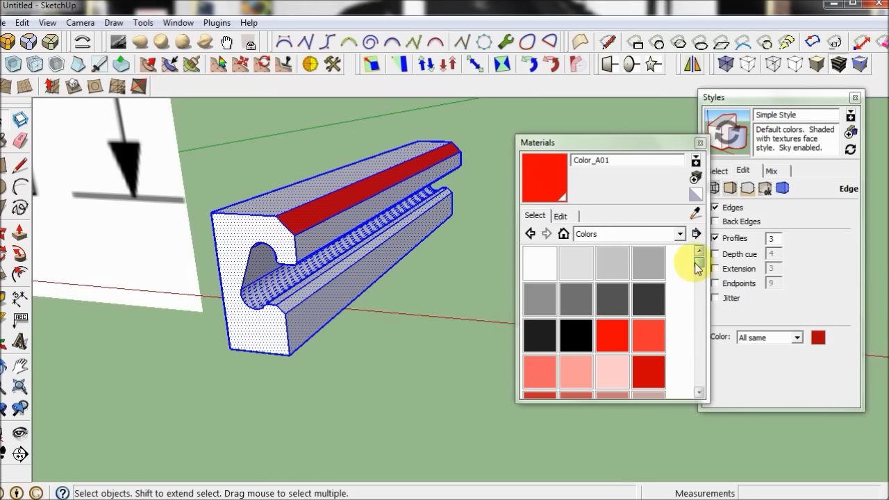
left_click_drag(700, 267, 698, 275)
left_click(648, 258)
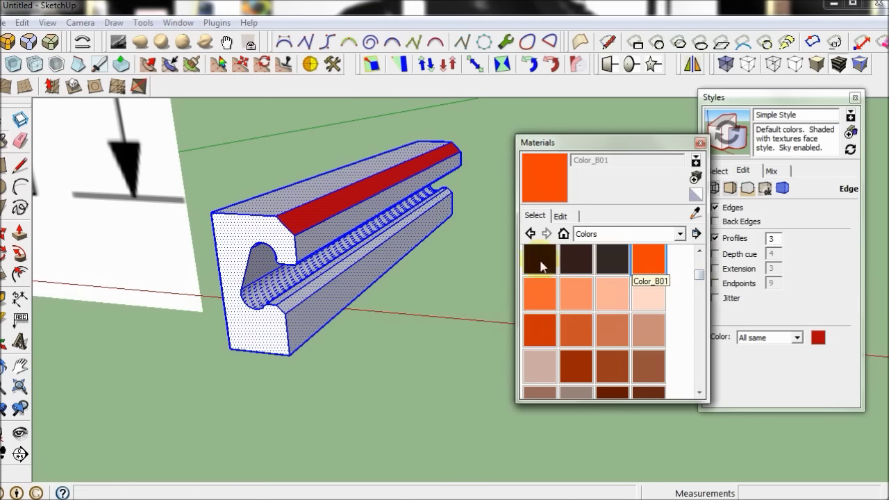
left_click(354, 227)
left_click(18, 119)
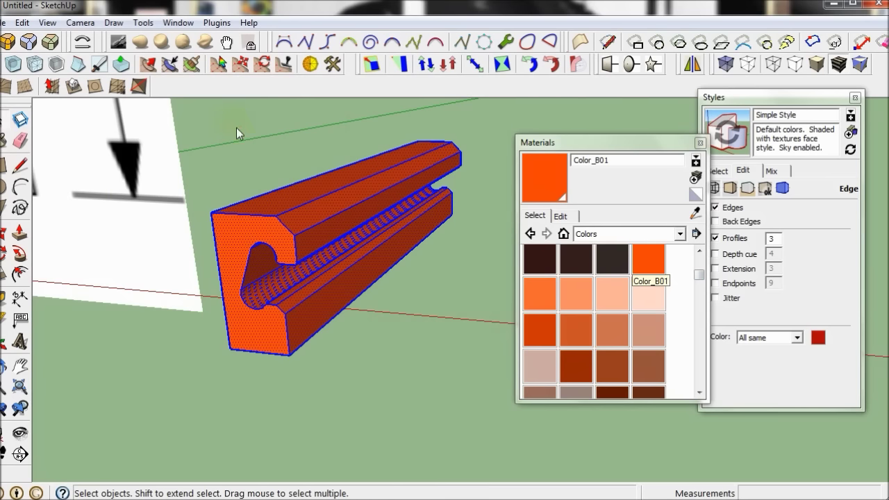
left_click(236, 128)
mouse_move(226, 287)
middle_mouse_down()
mouse_move(332, 261)
mouse_move(406, 206)
mouse_move(272, 258)
mouse_move(285, 259)
middle_mouse_up()
Set the style's edge colour to black and Profiles thickness to 1
left_click(818, 337)
left_click_drag(666, 238, 667, 267)
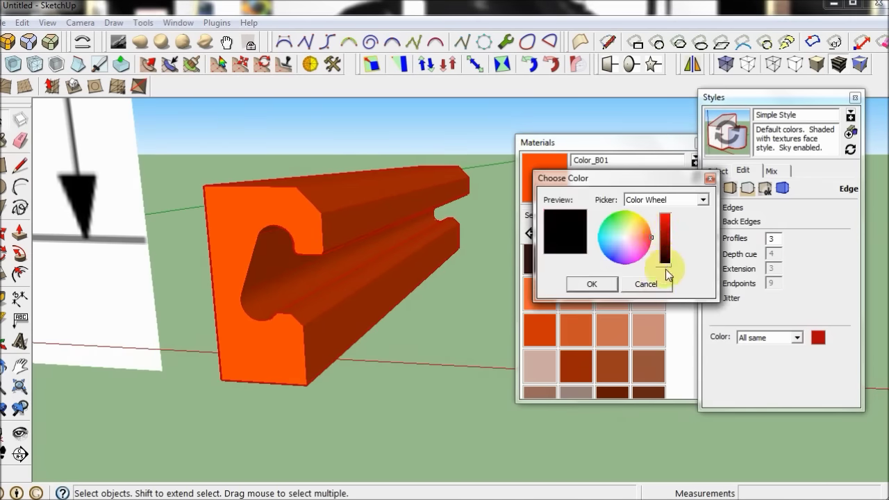
left_click(591, 284)
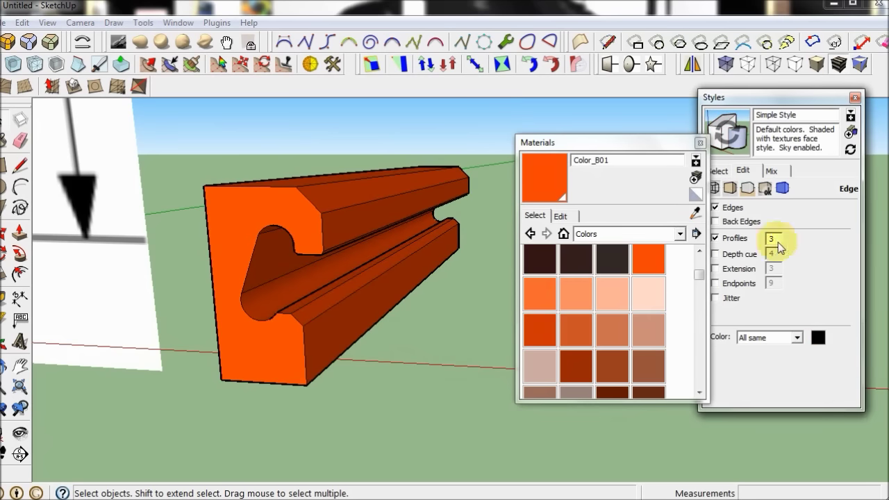
left_click_drag(779, 241, 763, 251)
type("1")
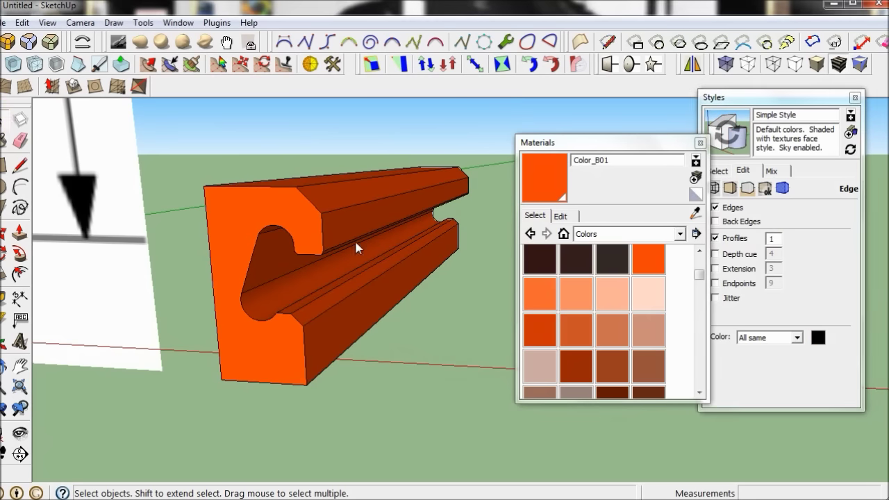
scroll(437, 341, "down", 3)
mouse_move(436, 340)
middle_mouse_down()
mouse_move(512, 351)
mouse_move(405, 382)
mouse_move(429, 328)
mouse_move(410, 319)
mouse_move(209, 343)
mouse_move(79, 273)
mouse_move(213, 383)
mouse_move(333, 318)
middle_mouse_up()
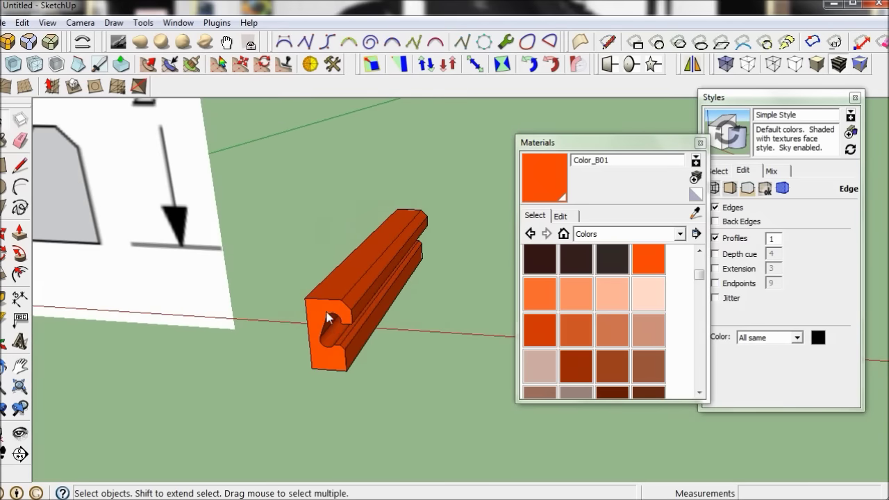
scroll(333, 317, "up", 2)
scroll(323, 320, "up", 3)
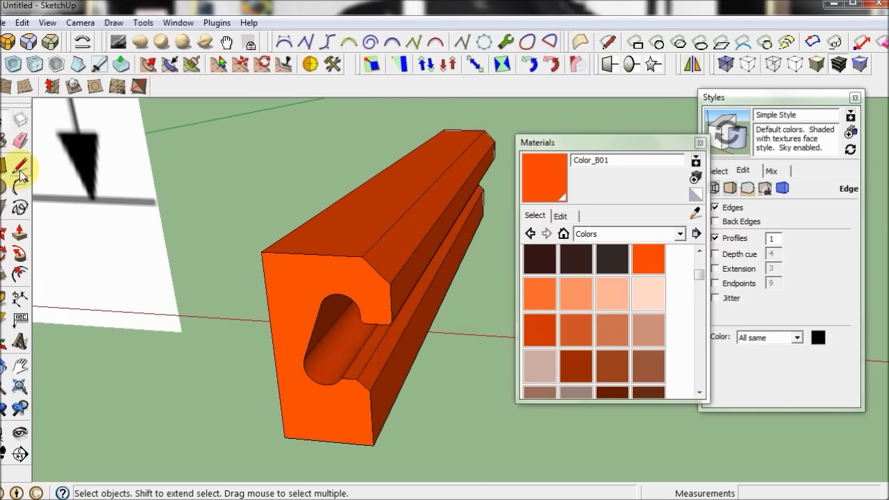
Dimension the bar end's vertical edge, showing 2 1/8"
left_click(5, 299)
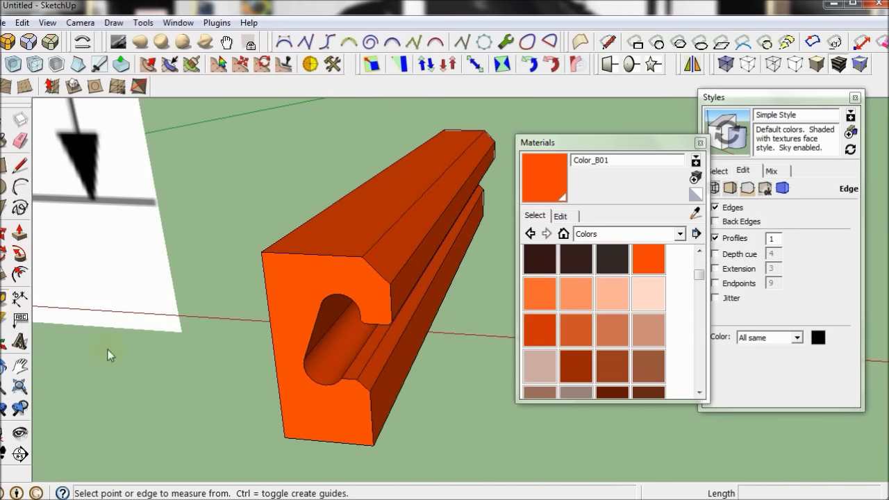
left_click(20, 299)
left_click(284, 438)
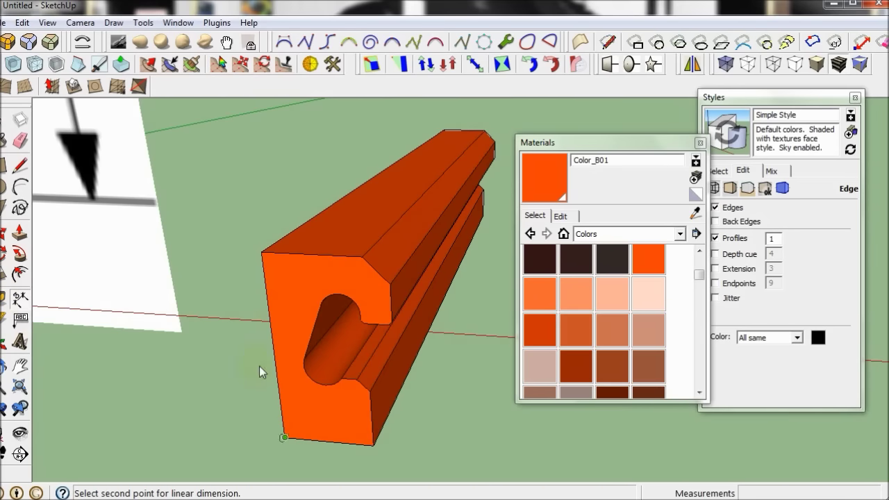
left_click(262, 256)
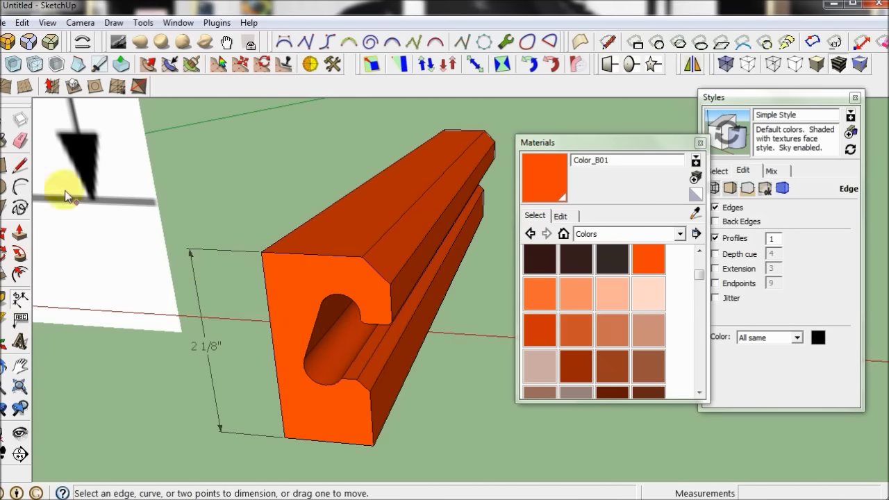
key("space")
scroll(273, 191, "down", 3)
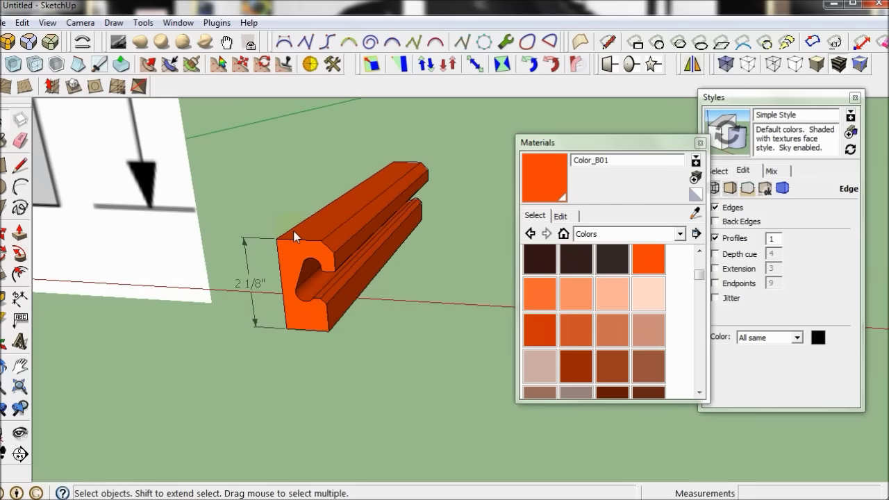
scroll(299, 222, "down", 2)
scroll(326, 250, "down", 2)
scroll(347, 270, "down", 2)
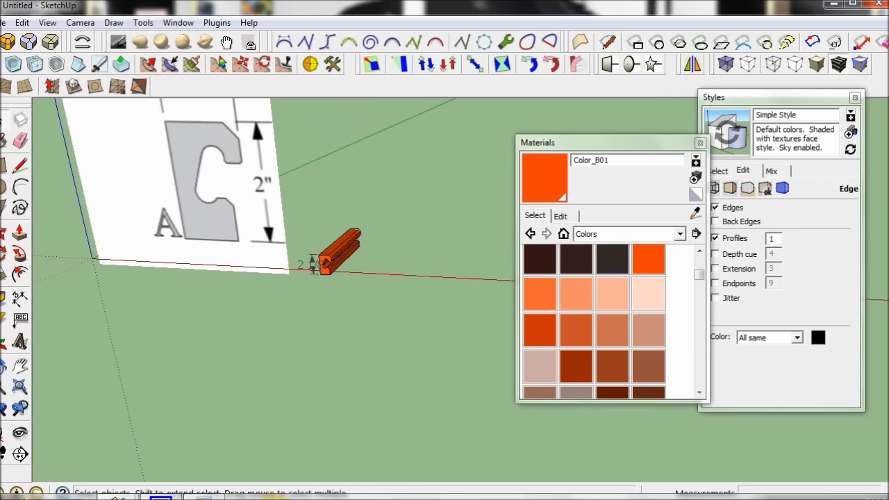